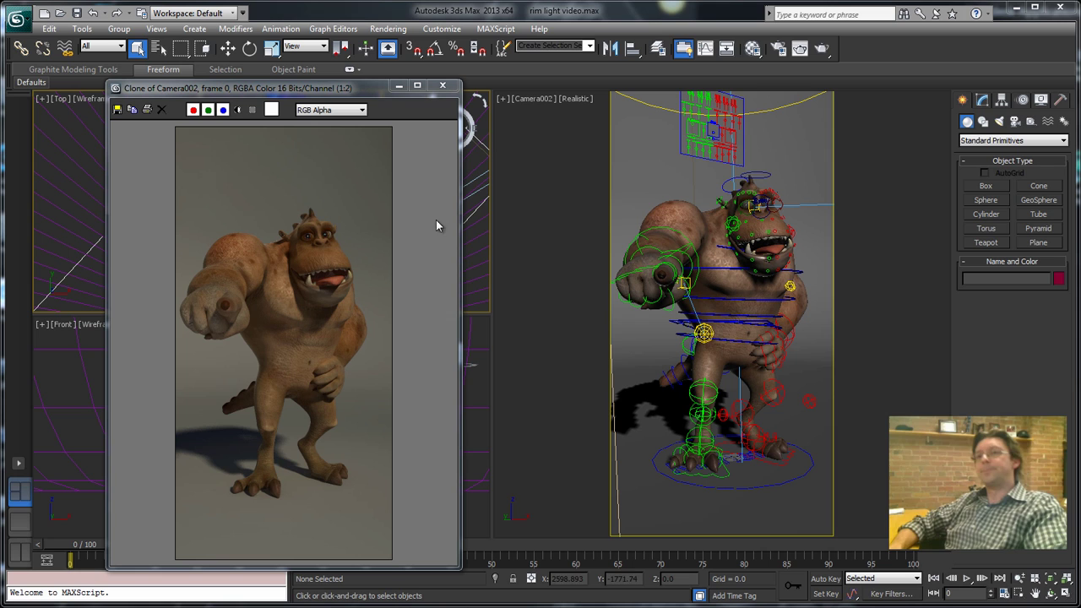
Move the monster's rendered frame window aside and close it.
drag(337, 91, 507, 88)
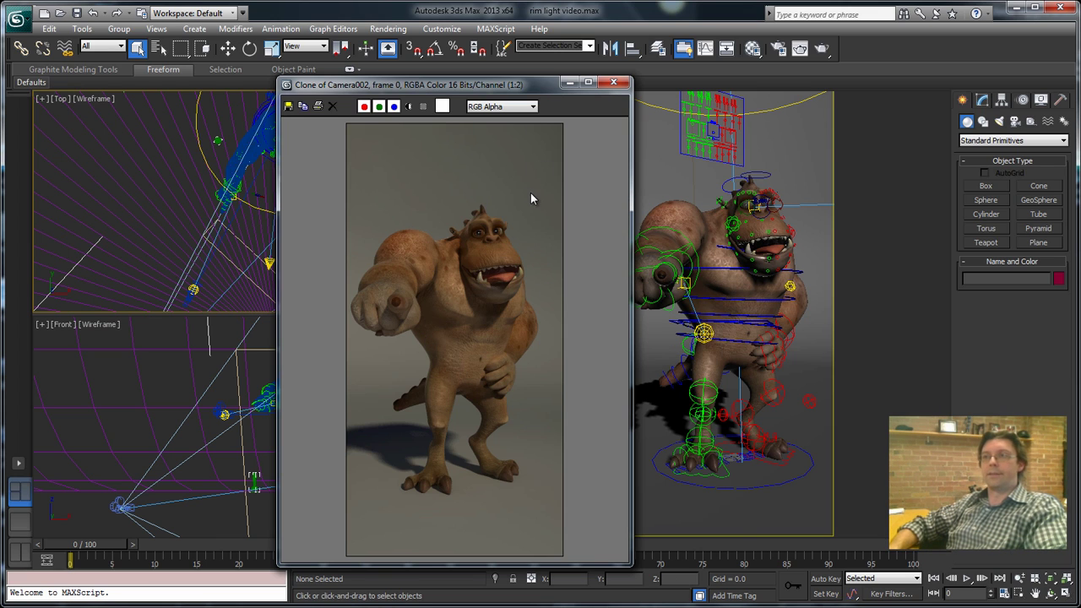
click(569, 82)
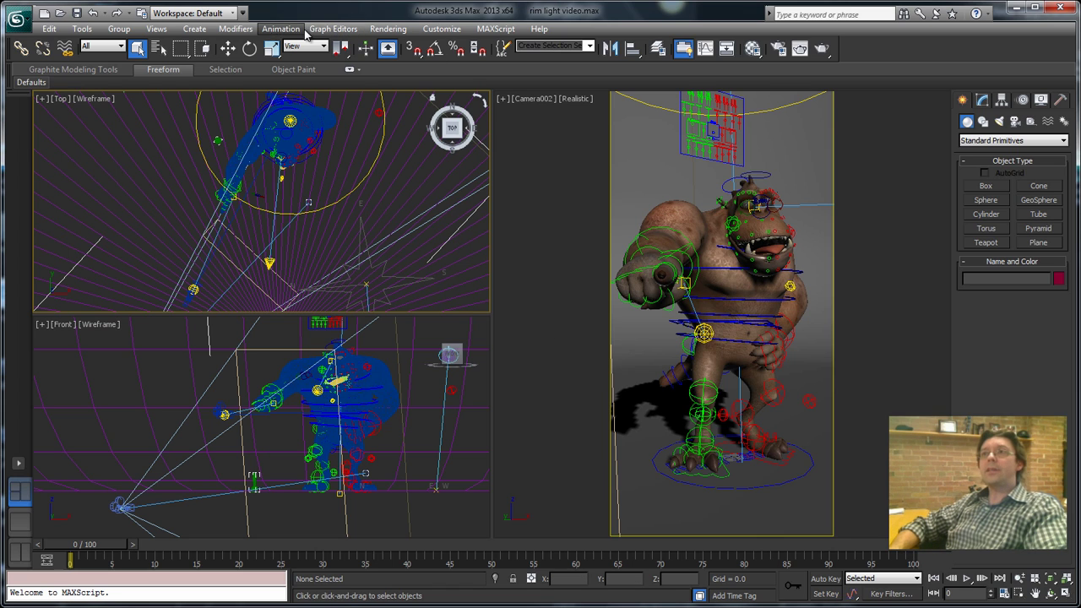
Reset all state sets from the State Sets manager's Options menu and confirm.
click(388, 29)
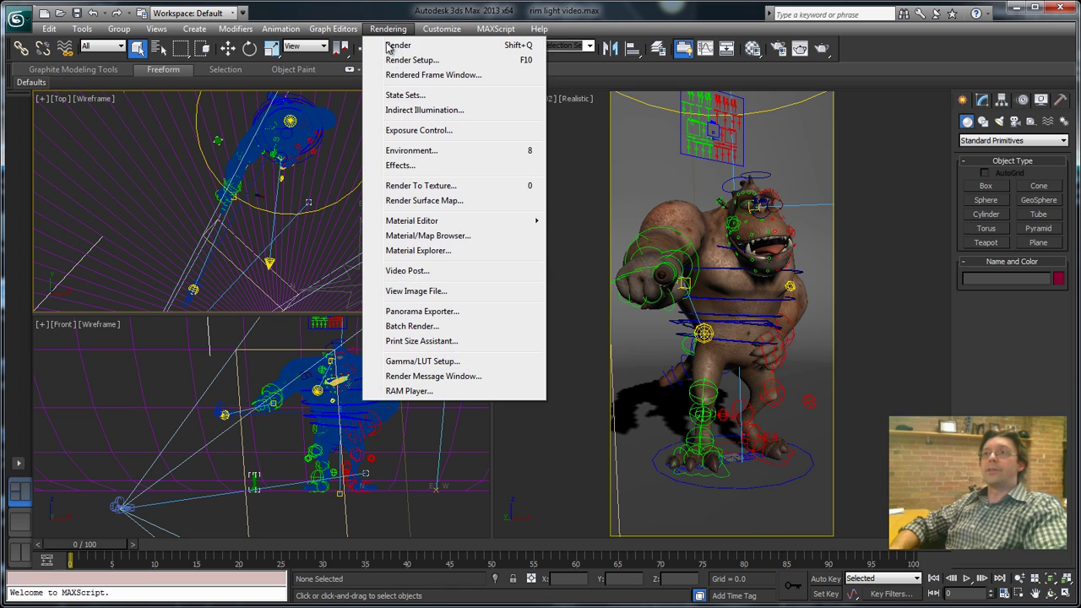
click(414, 98)
click(596, 189)
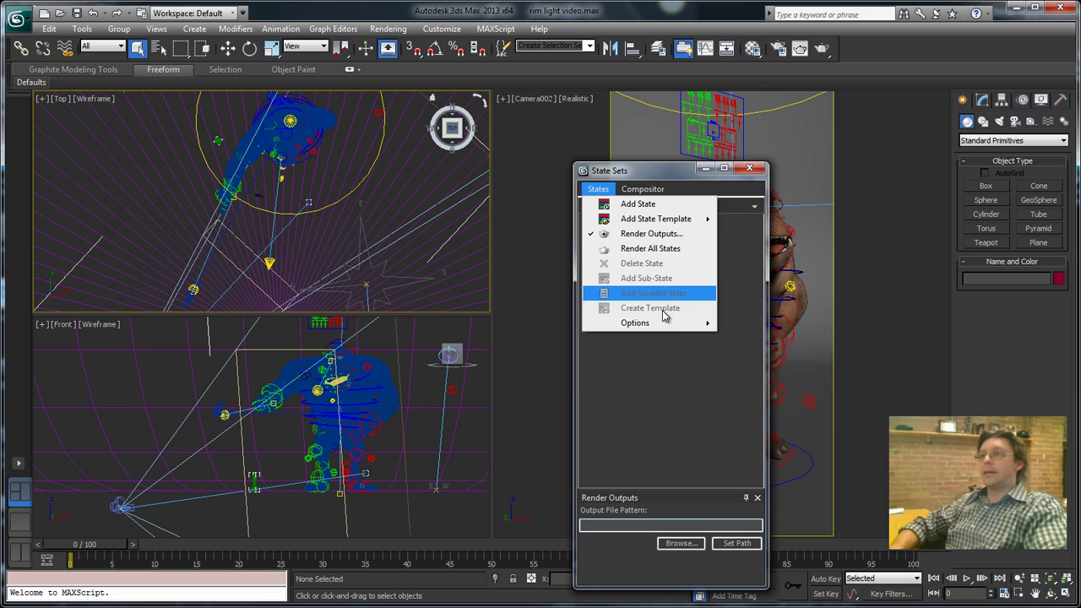
mouse_move(667, 322)
click(770, 341)
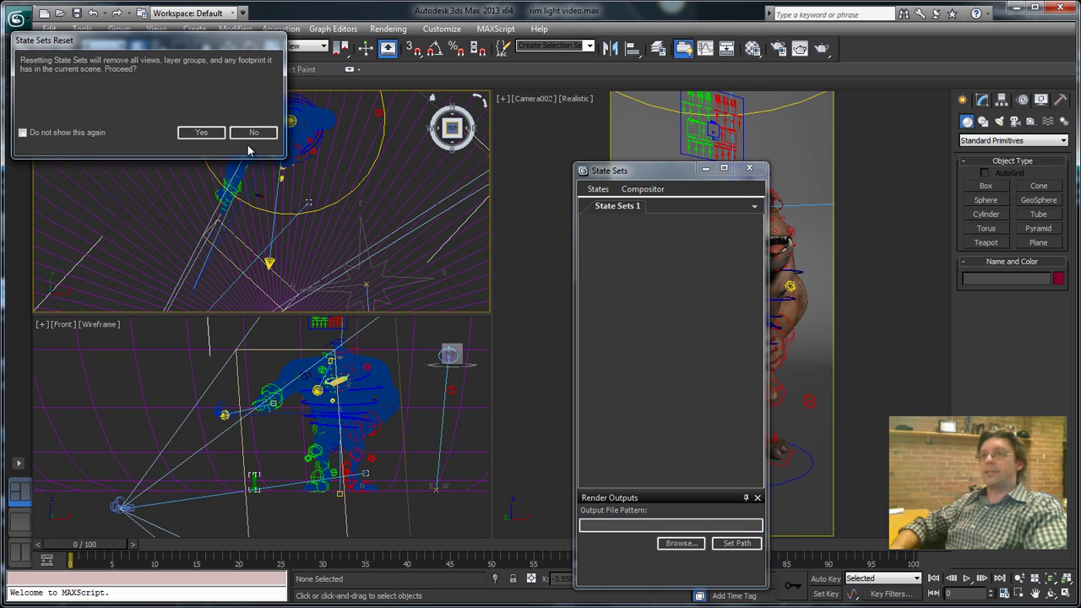
click(201, 133)
Reopen the State Sets manager and dock it on the left beside the viewports.
click(387, 29)
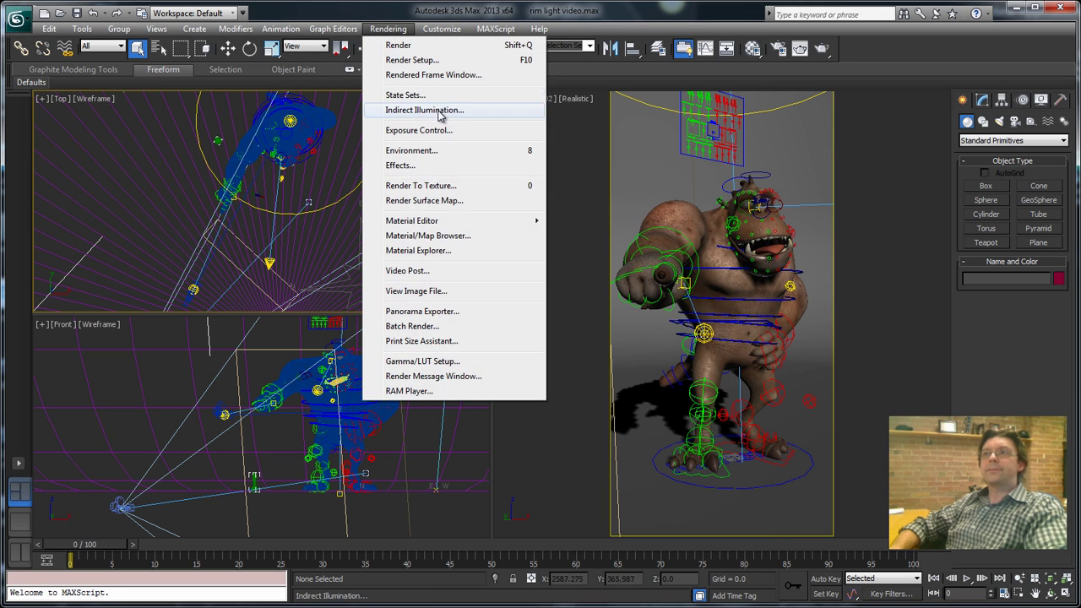
click(407, 98)
drag(673, 179, 290, 147)
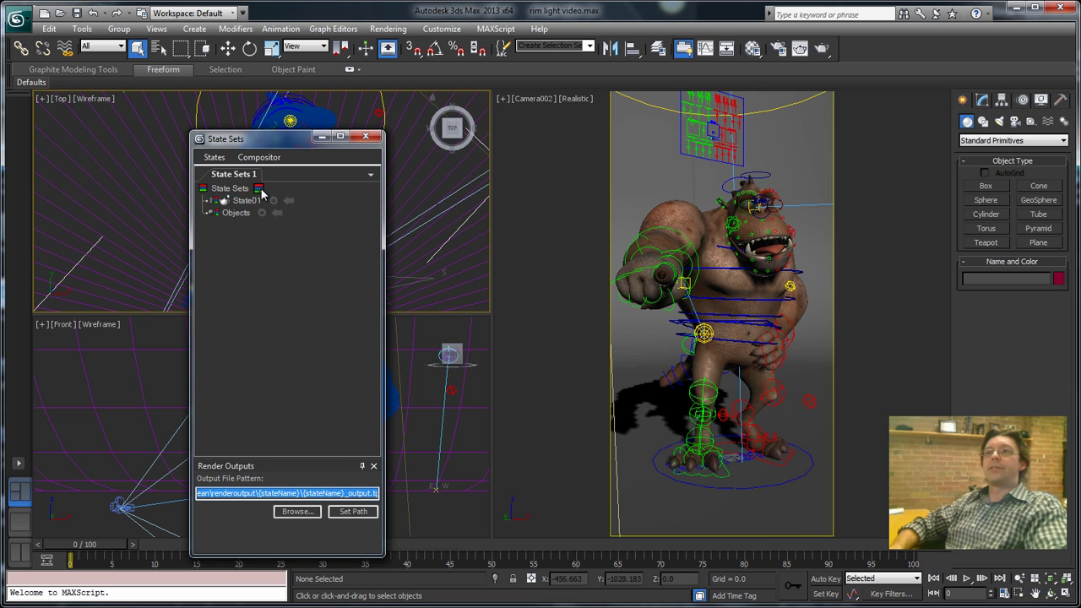
Add State02, start recording it, and hide the background layer.
click(259, 188)
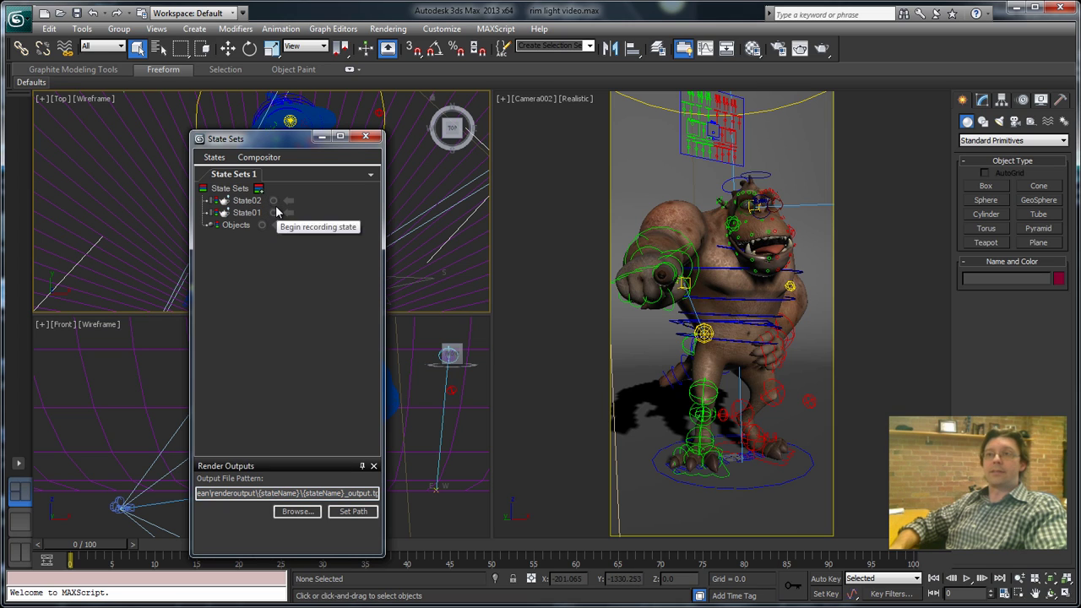
click(272, 200)
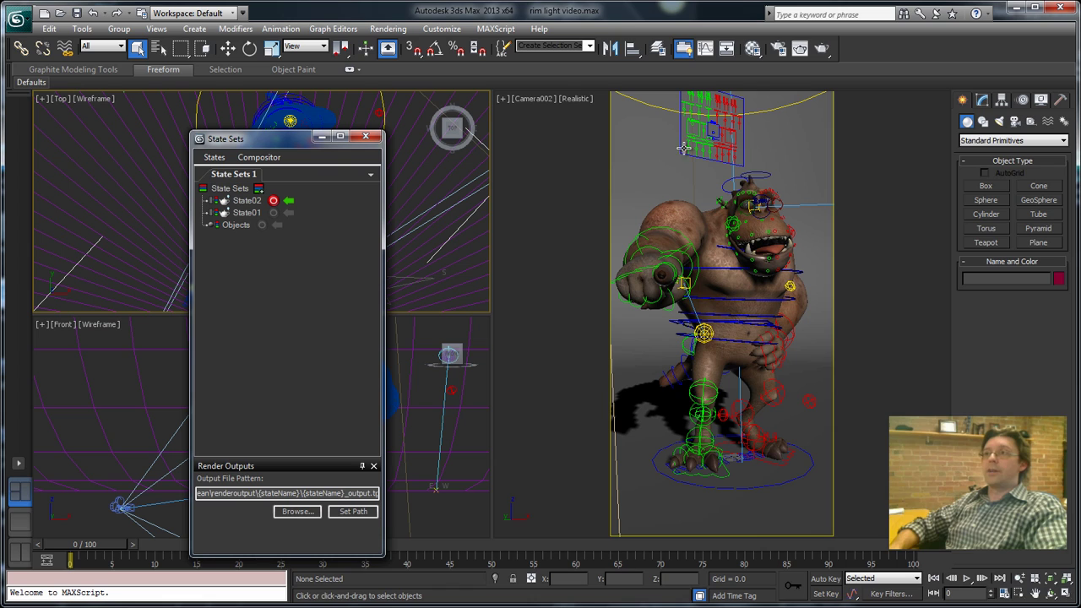
click(657, 51)
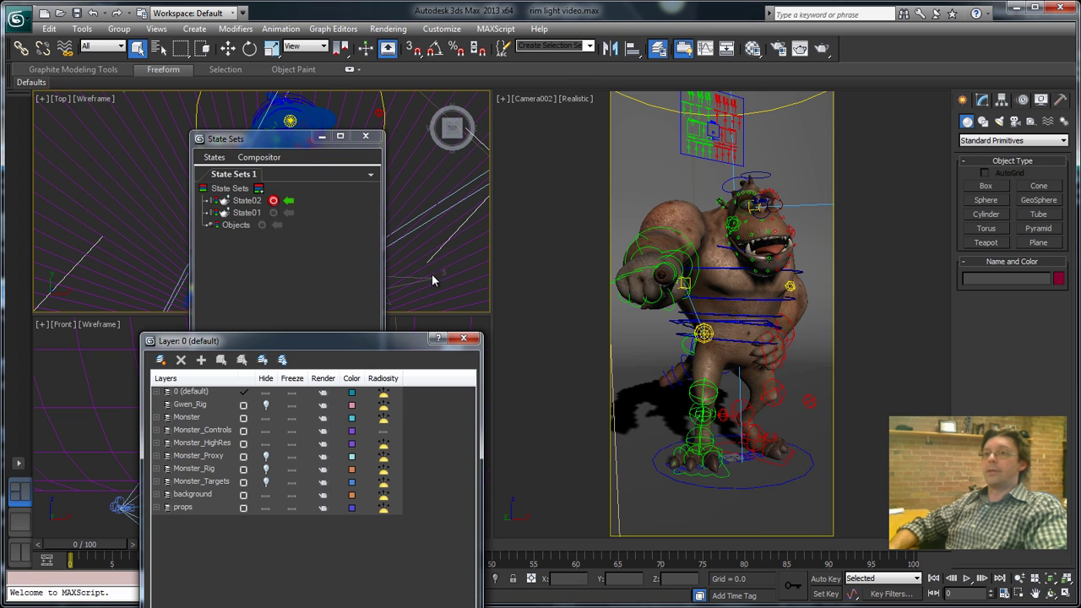
click(266, 495)
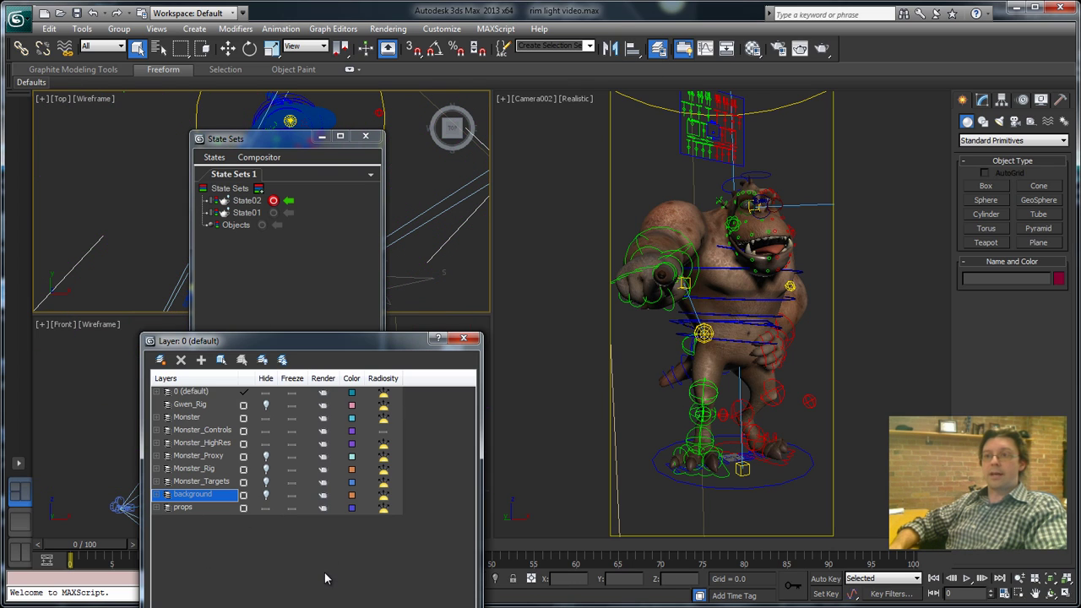
click(462, 338)
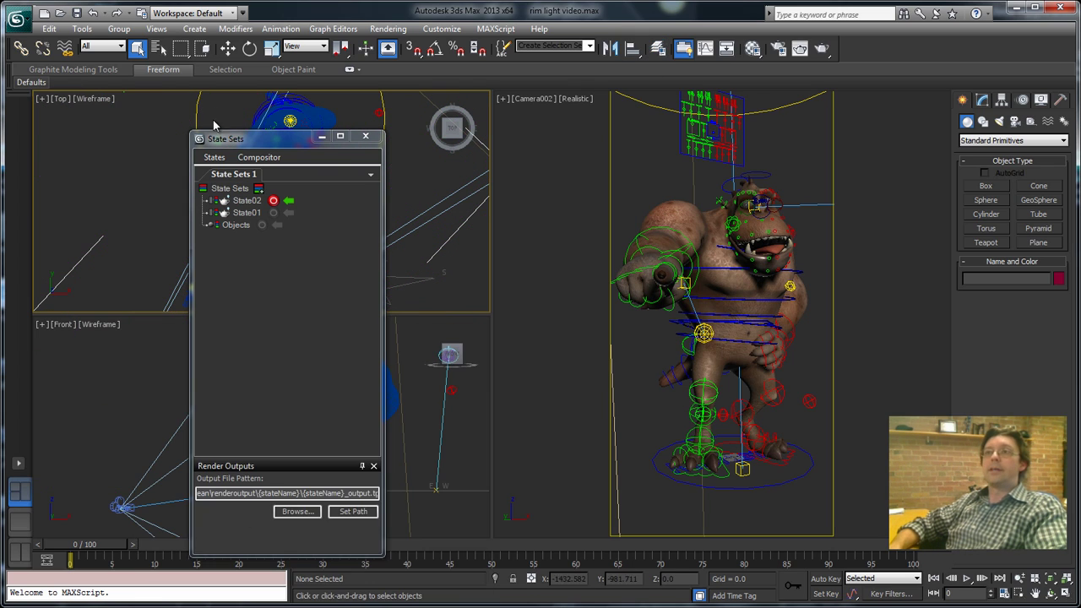
Switch off the two photometric lights, Sky002 and Sun001 in the Light Lister.
click(81, 28)
click(126, 200)
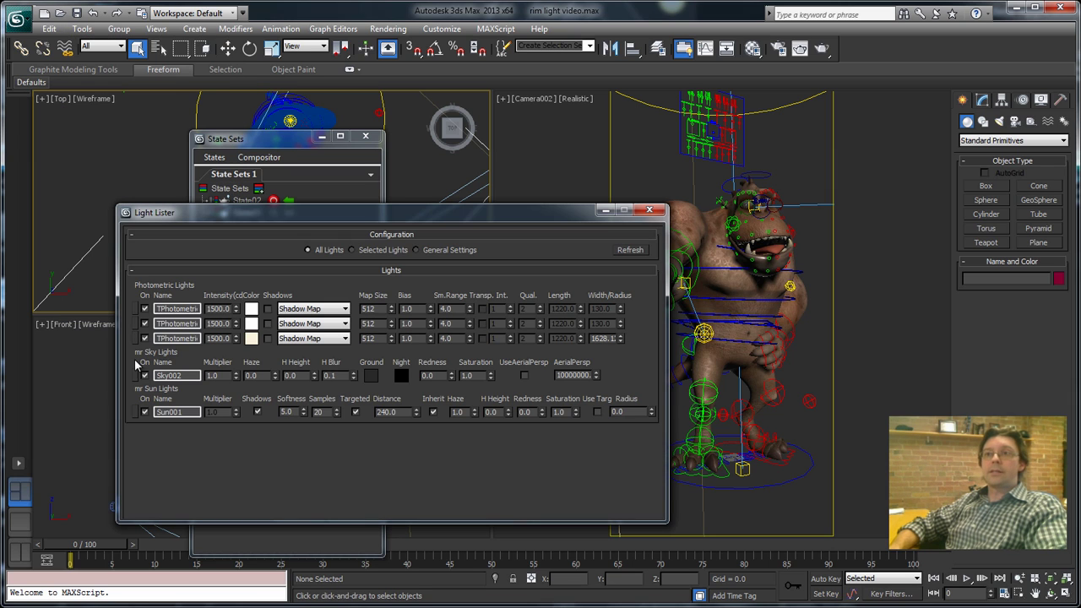
click(145, 323)
click(144, 338)
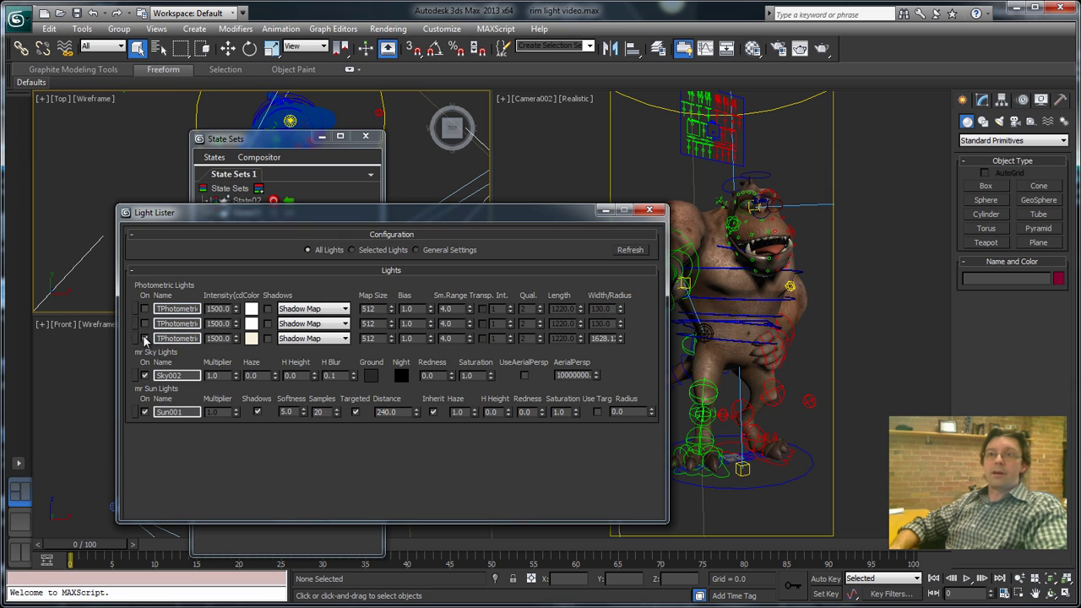
click(145, 375)
click(145, 412)
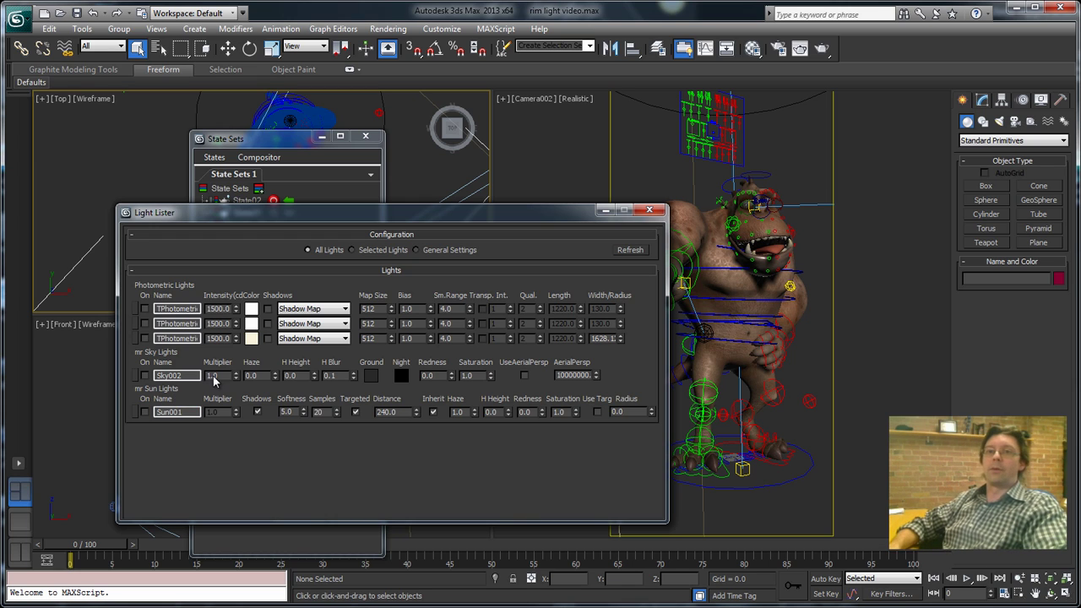
click(648, 211)
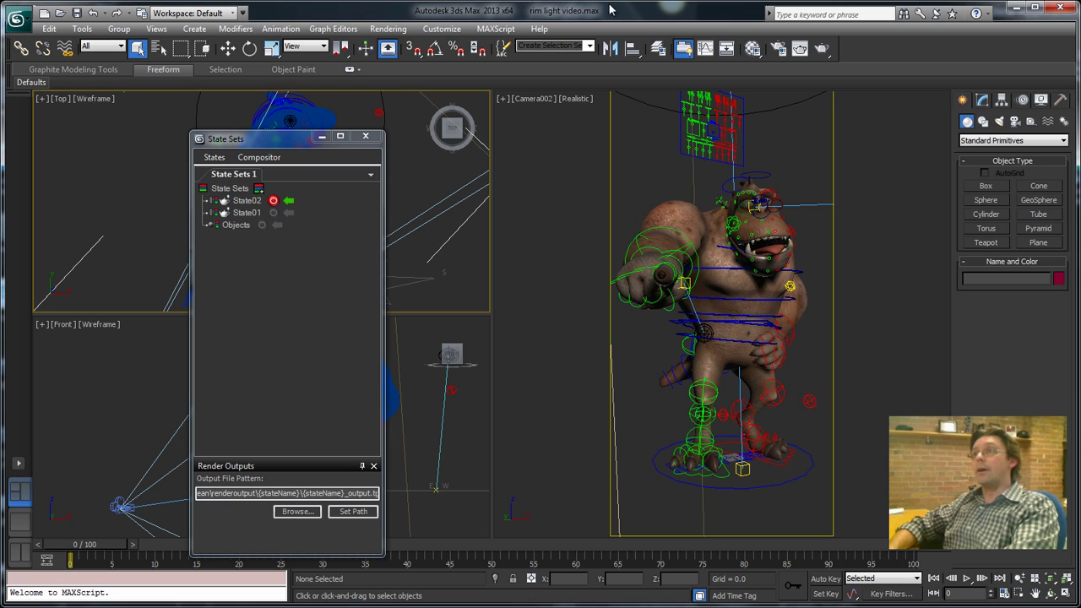
Apply the plain grey material to the monster, then stop recording and disable State02.
click(751, 48)
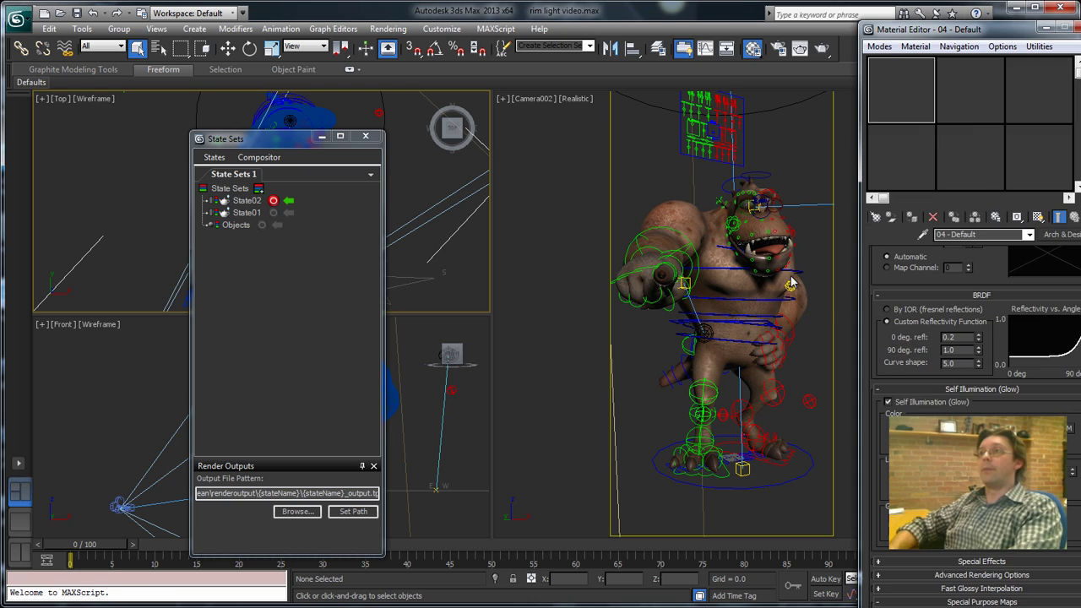
click(963, 101)
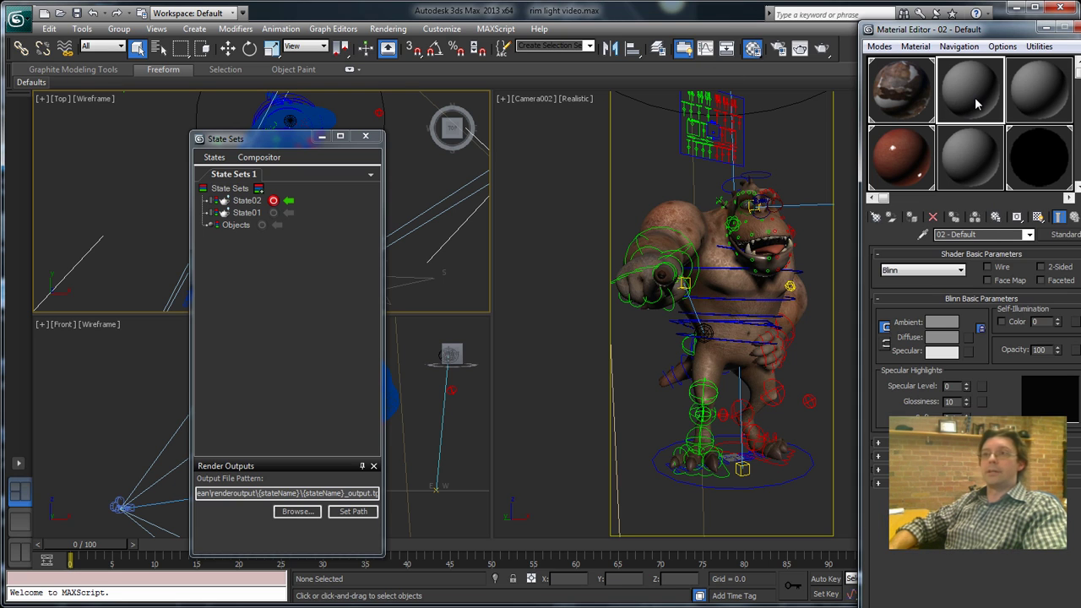
drag(981, 91, 673, 211)
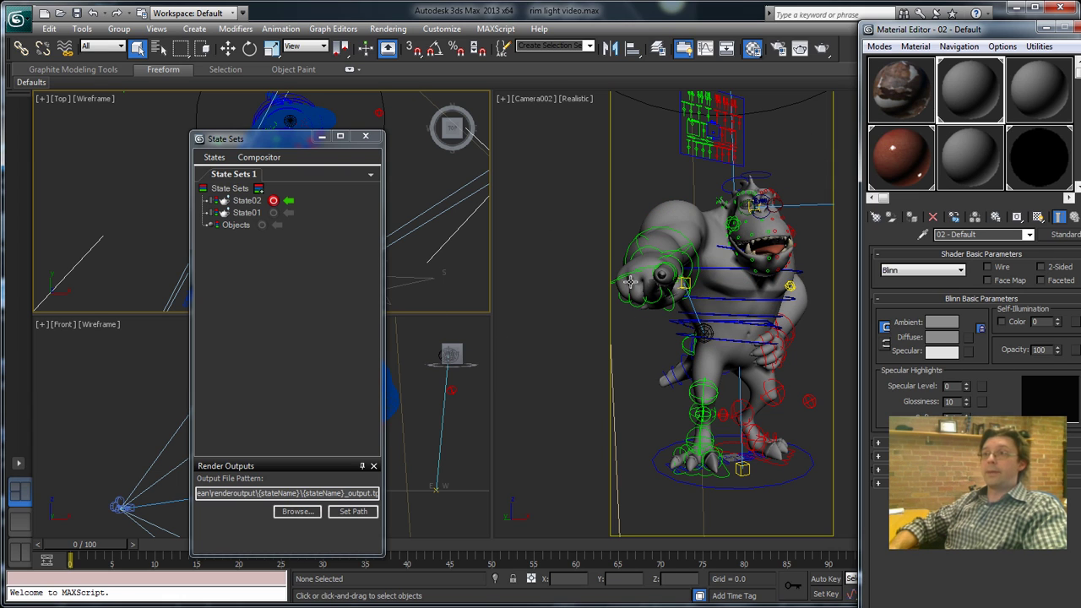
click(273, 200)
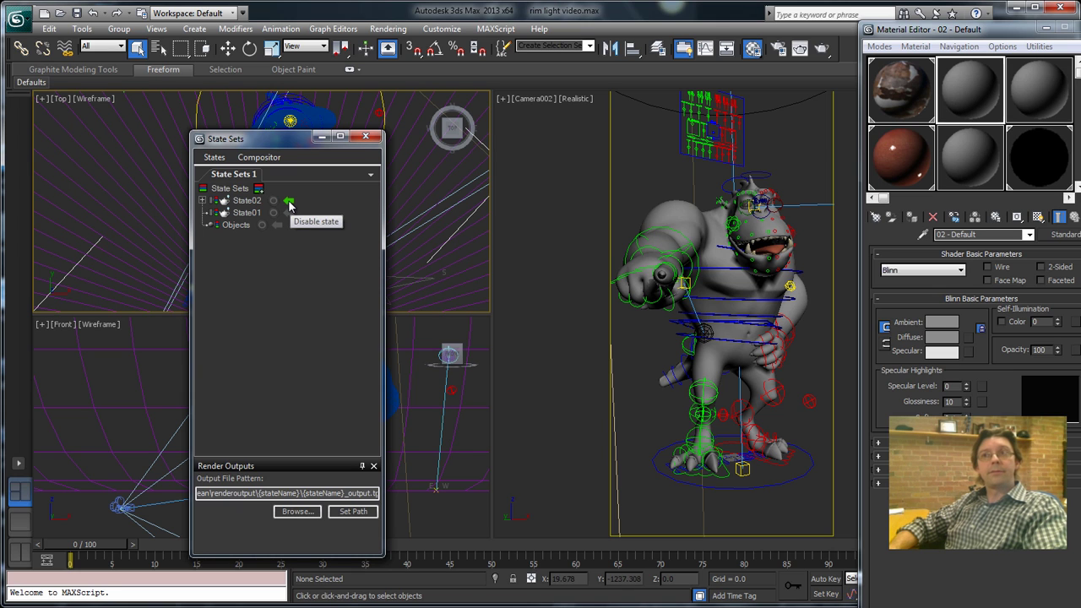
click(288, 204)
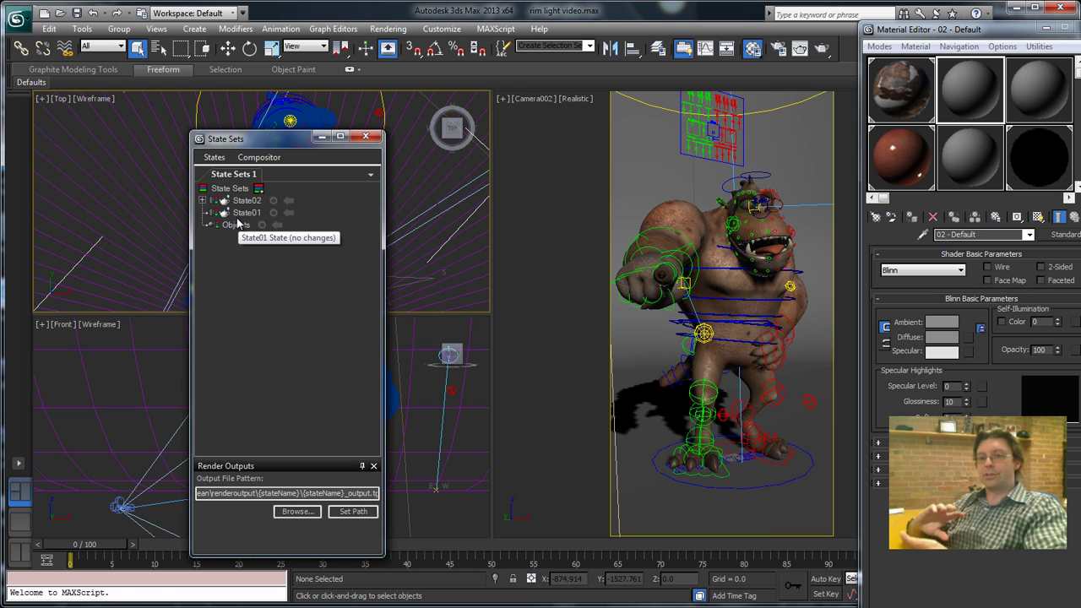
Activate State02 and render the camera view in the grey clay look.
click(288, 201)
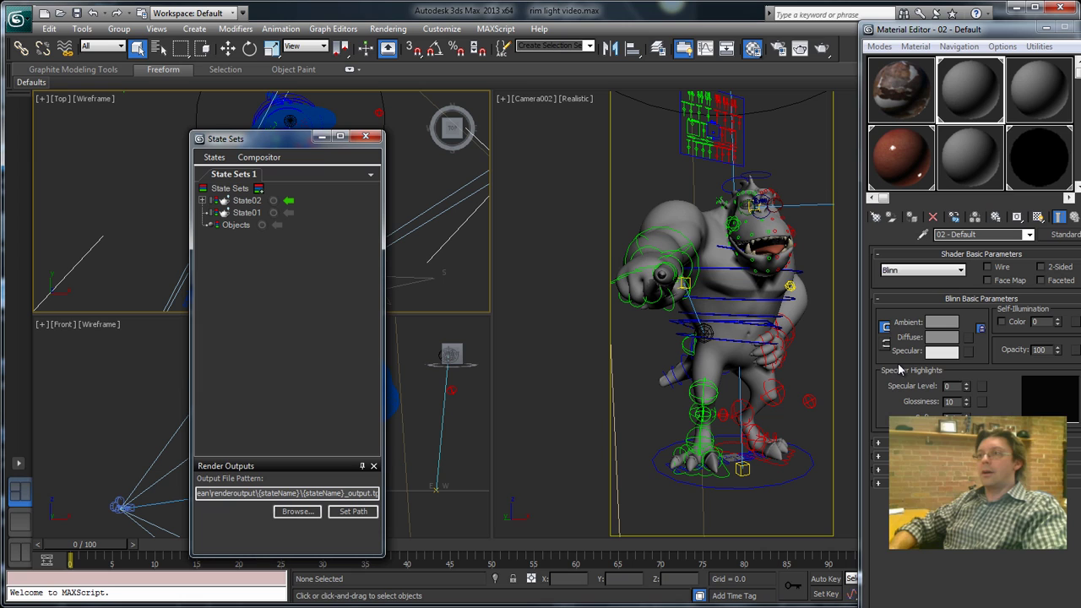
click(822, 50)
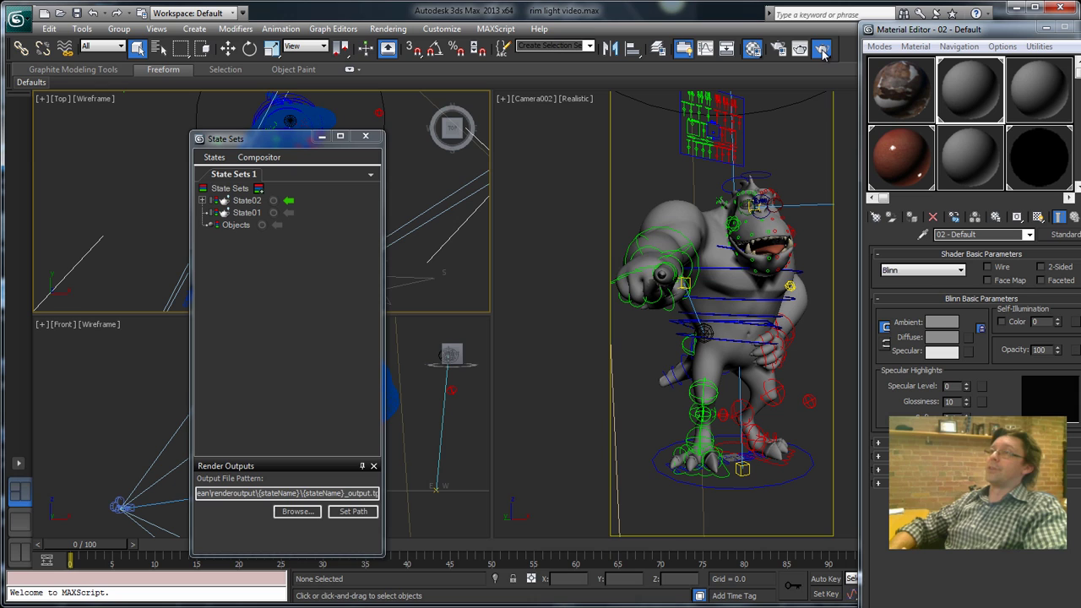
drag(532, 121, 348, 71)
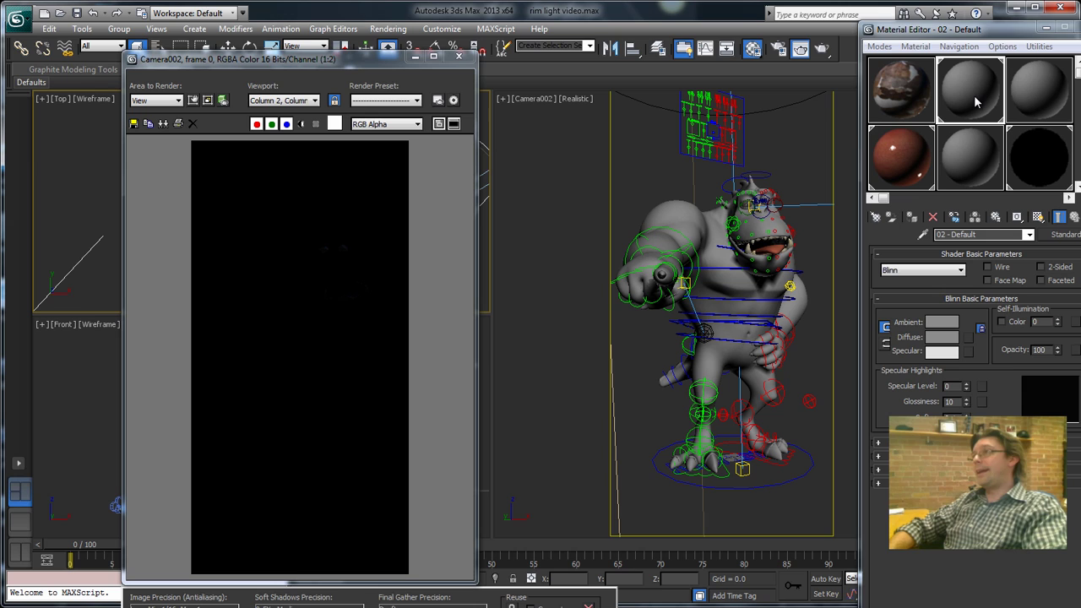
Switch the material to Arch & Design with black diffuse and zero reflectivity and glossiness.
click(1062, 234)
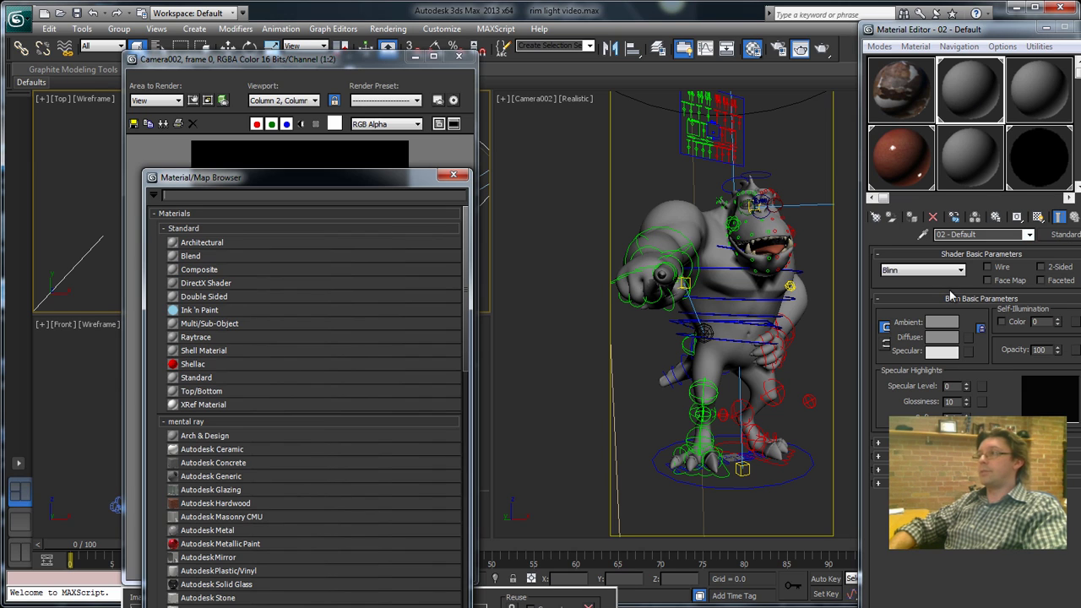
double_click(213, 436)
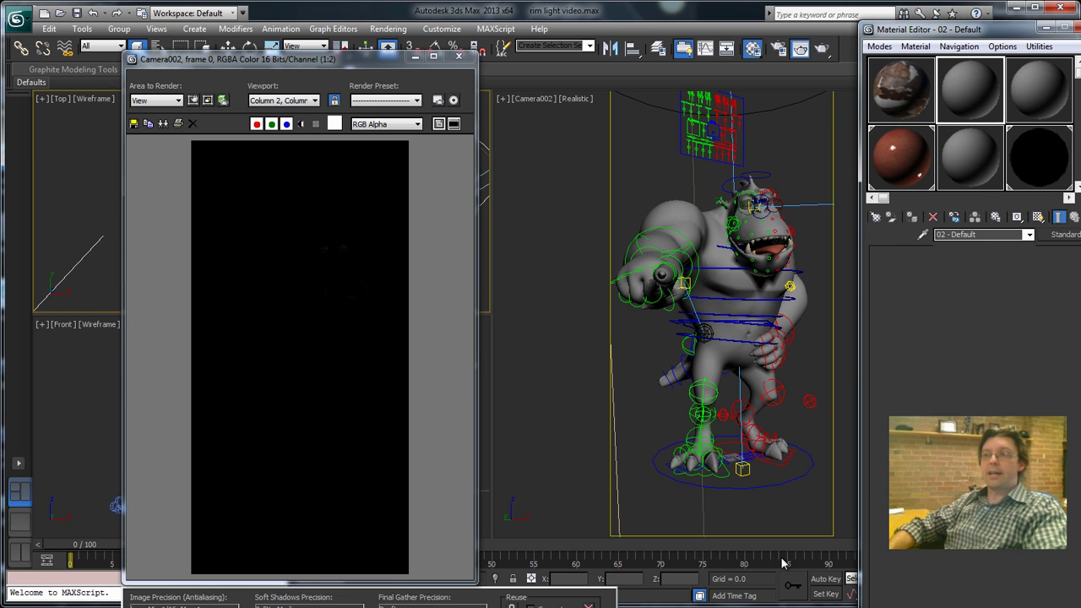
click(1056, 341)
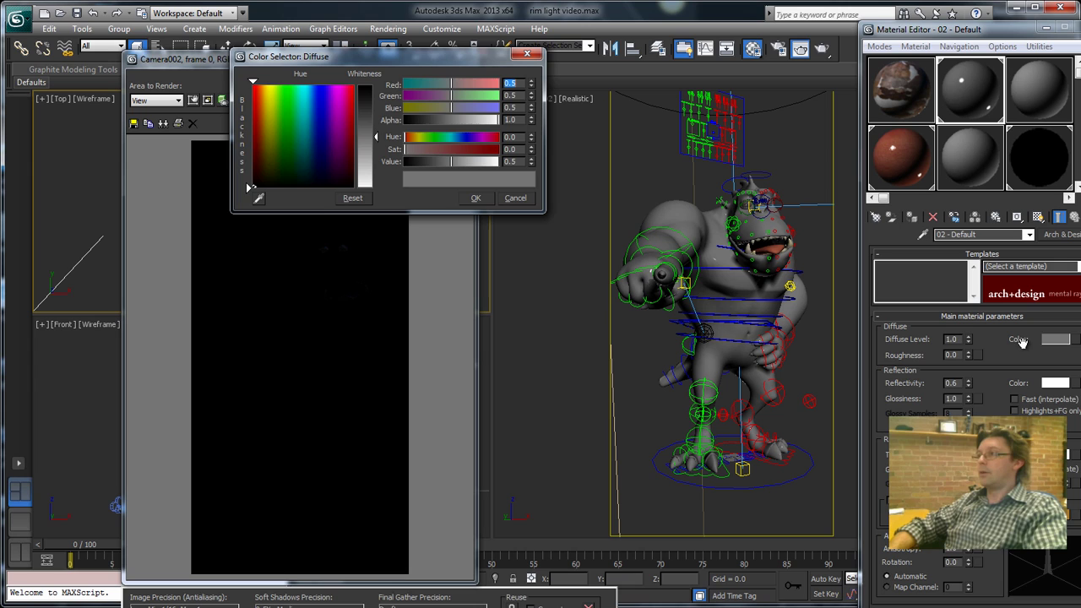
drag(365, 120, 366, 83)
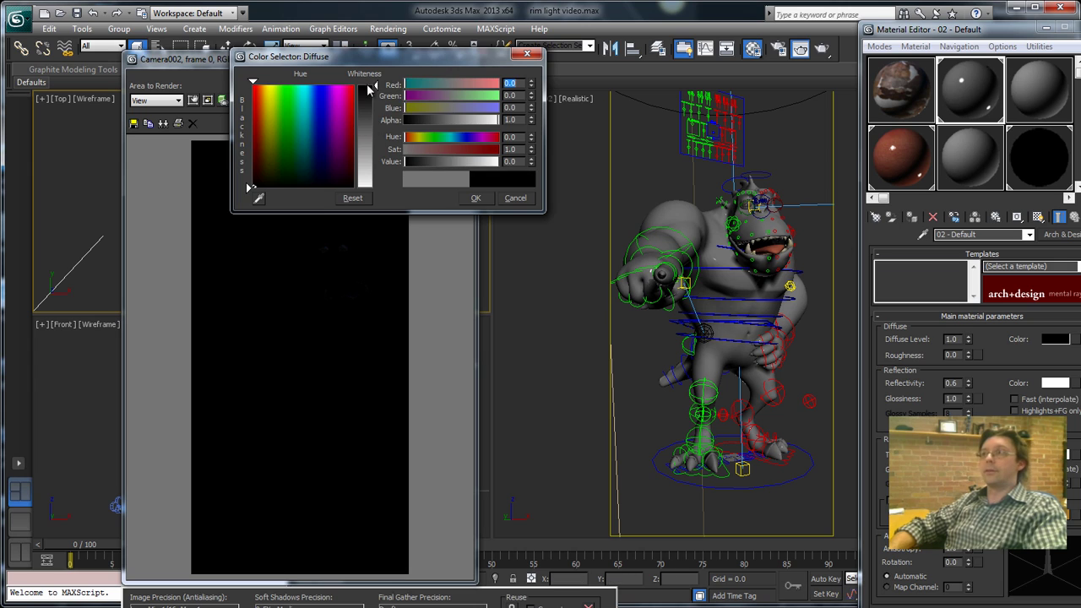
click(490, 197)
right_click(968, 386)
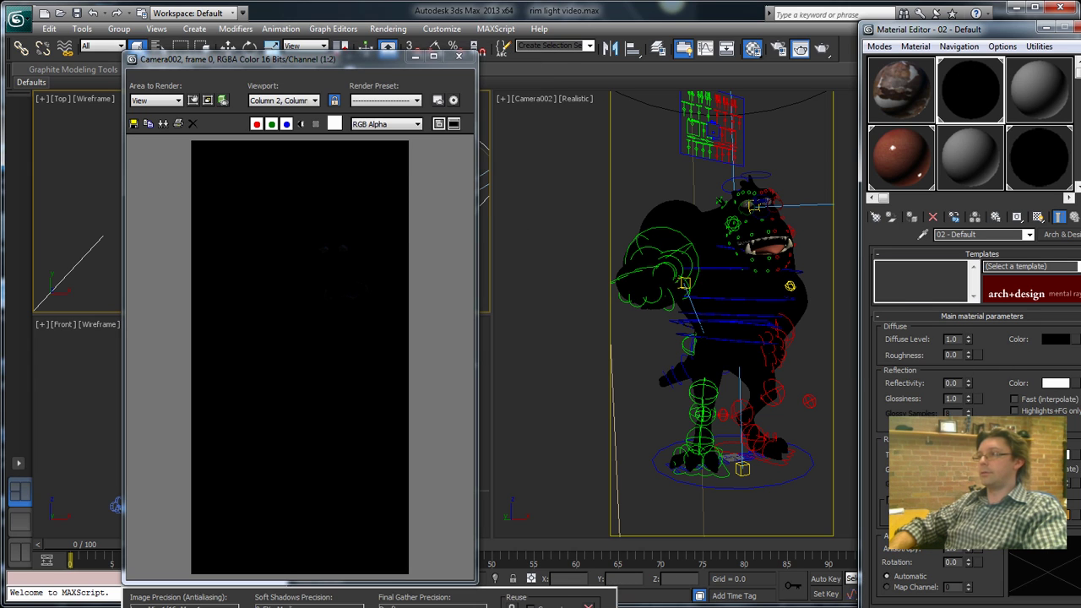
right_click(968, 400)
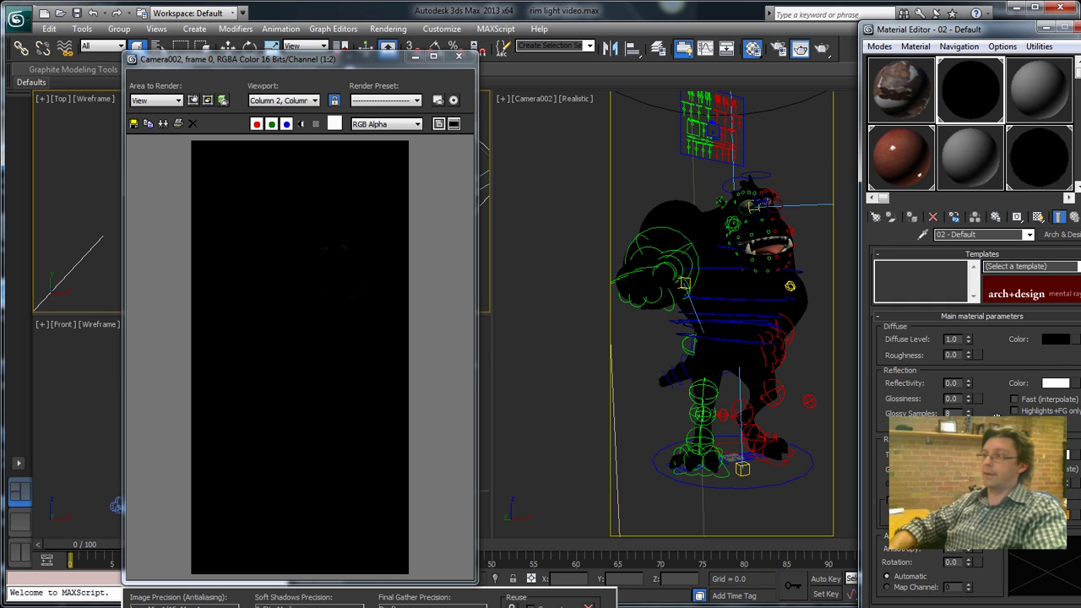
scroll(998, 402, down, 2)
scroll(998, 402, down, 10)
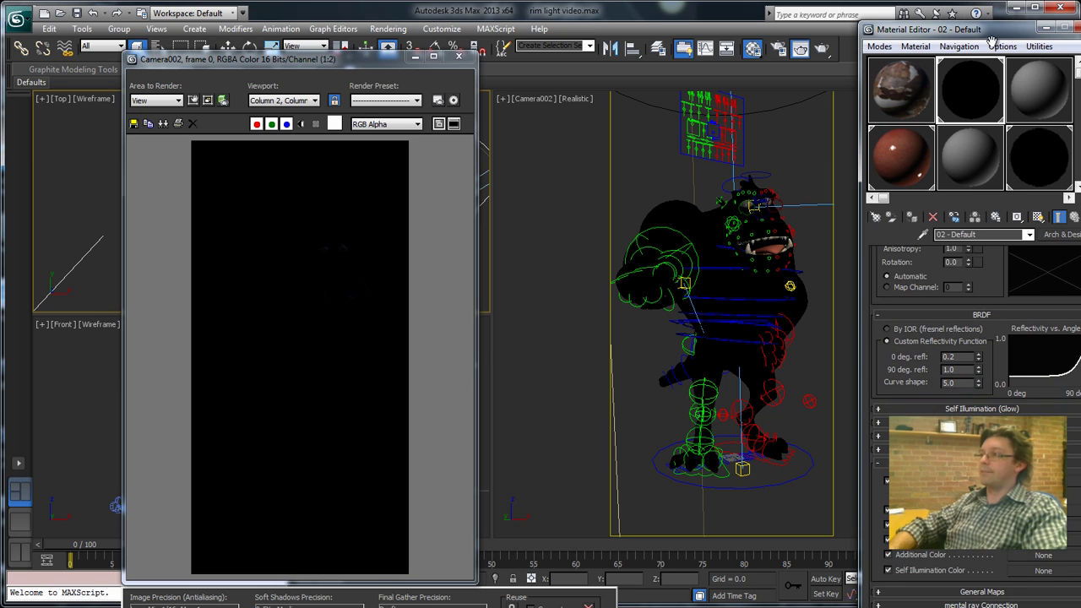
click(973, 408)
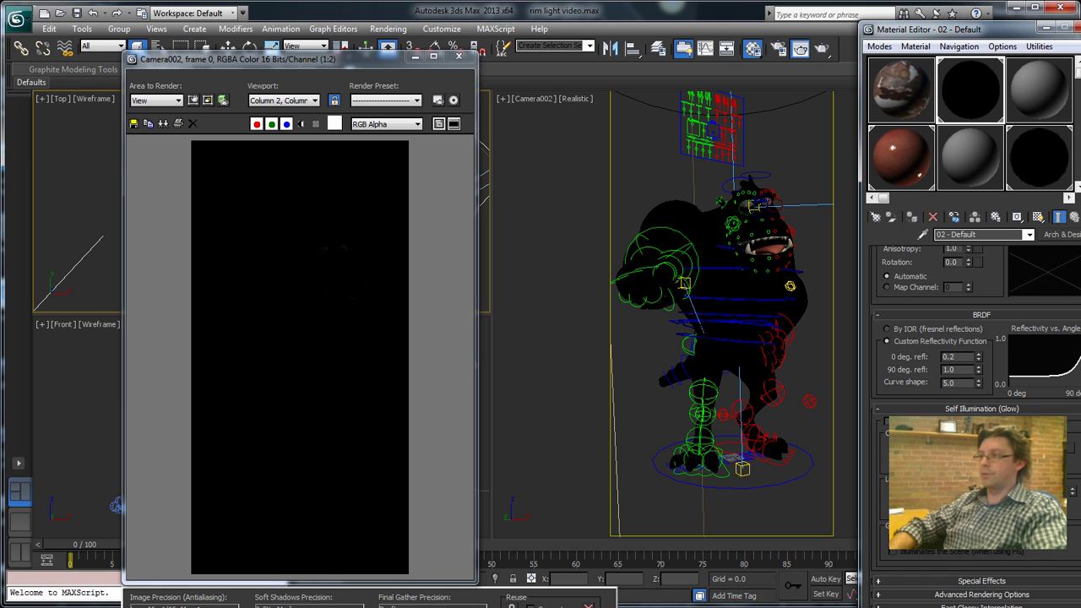
Turn on a white self-illumination glow driven by a Falloff map (Map #279).
drag(969, 90, 703, 332)
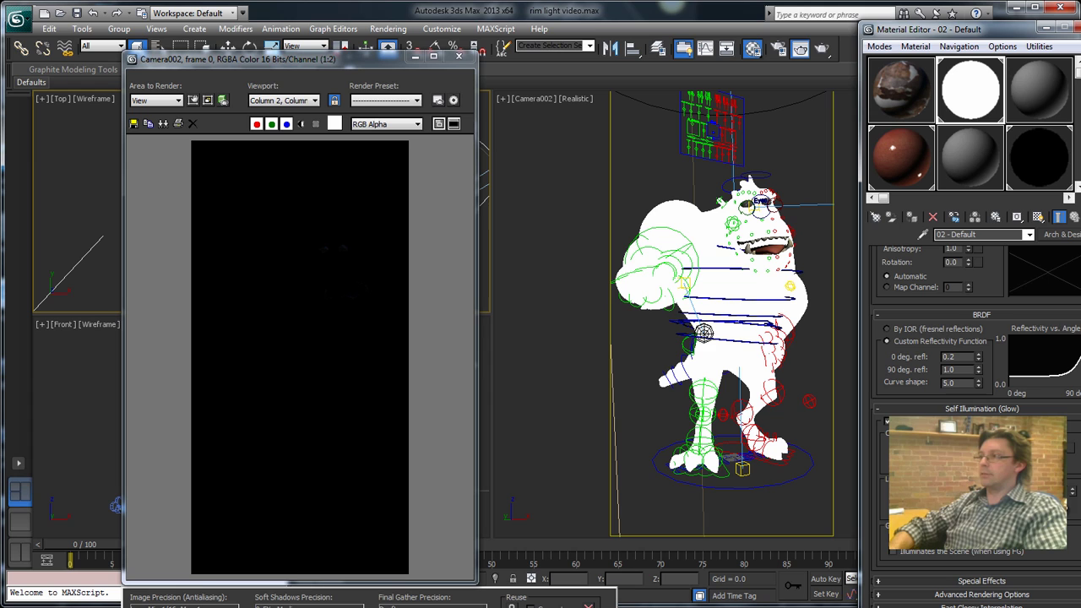
click(1068, 451)
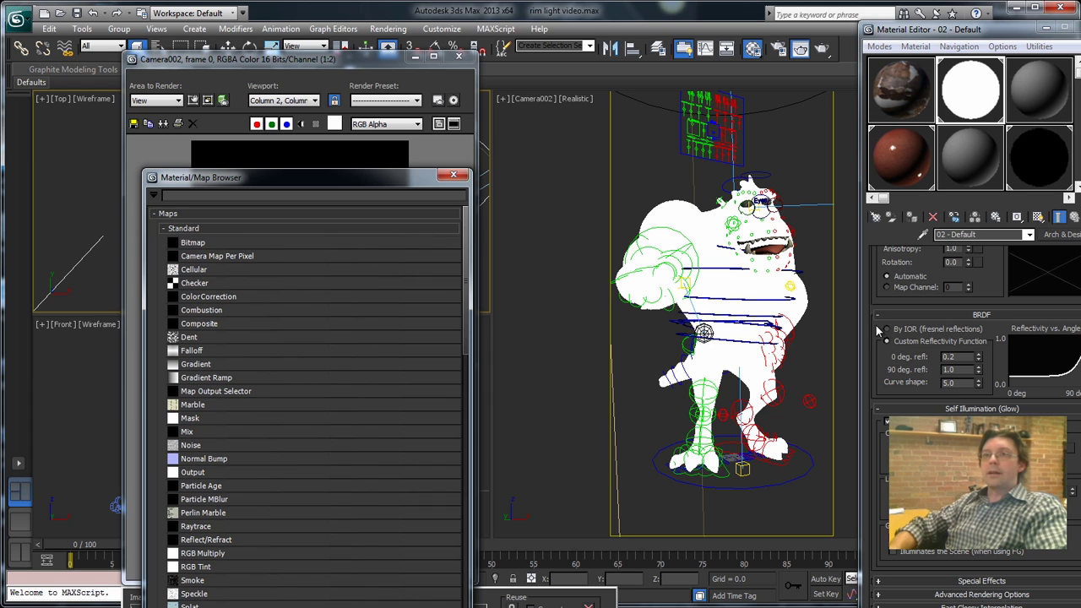
double_click(192, 350)
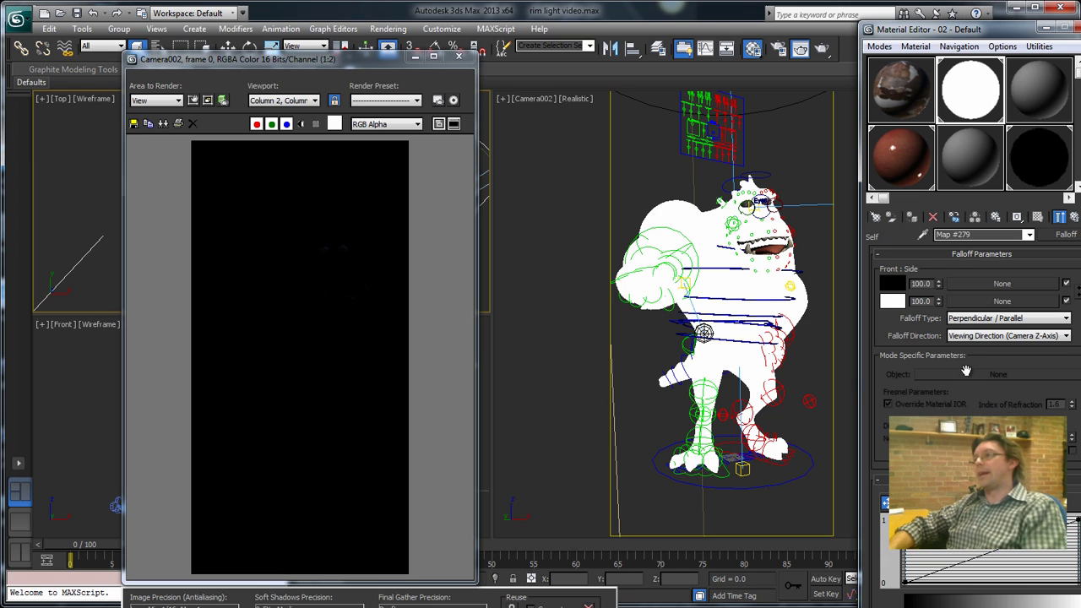
click(996, 322)
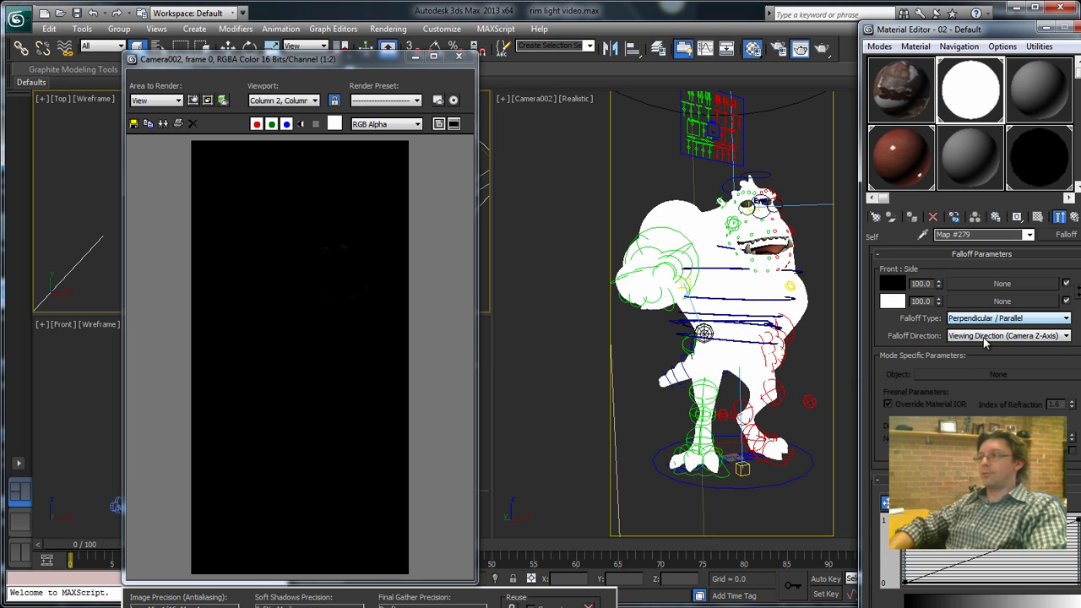
Check the Falloff Parameters and render Camera002, showing white rim edges on black.
click(967, 341)
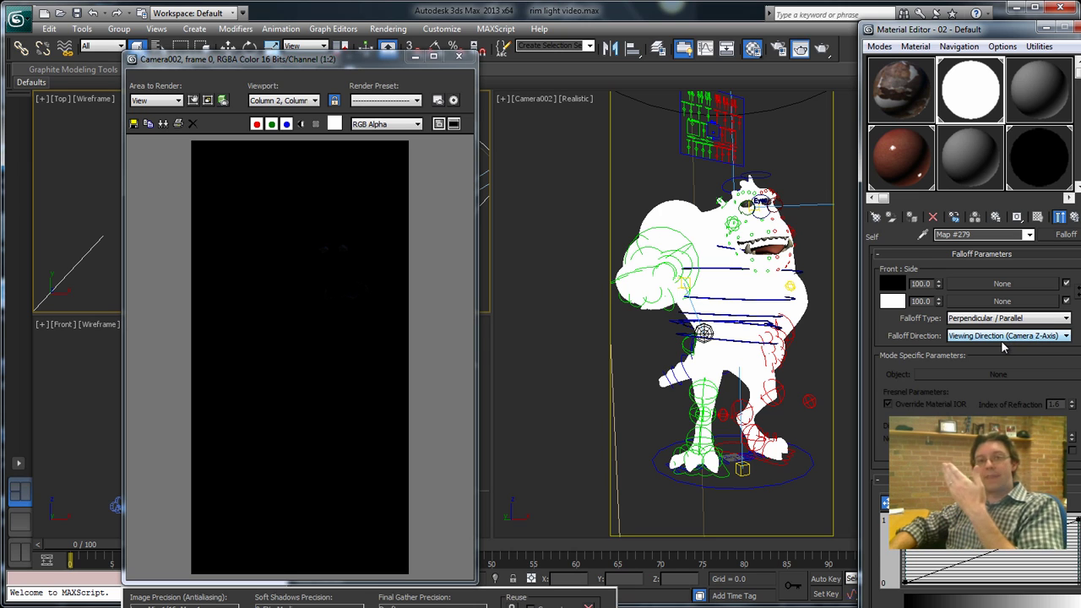
click(942, 285)
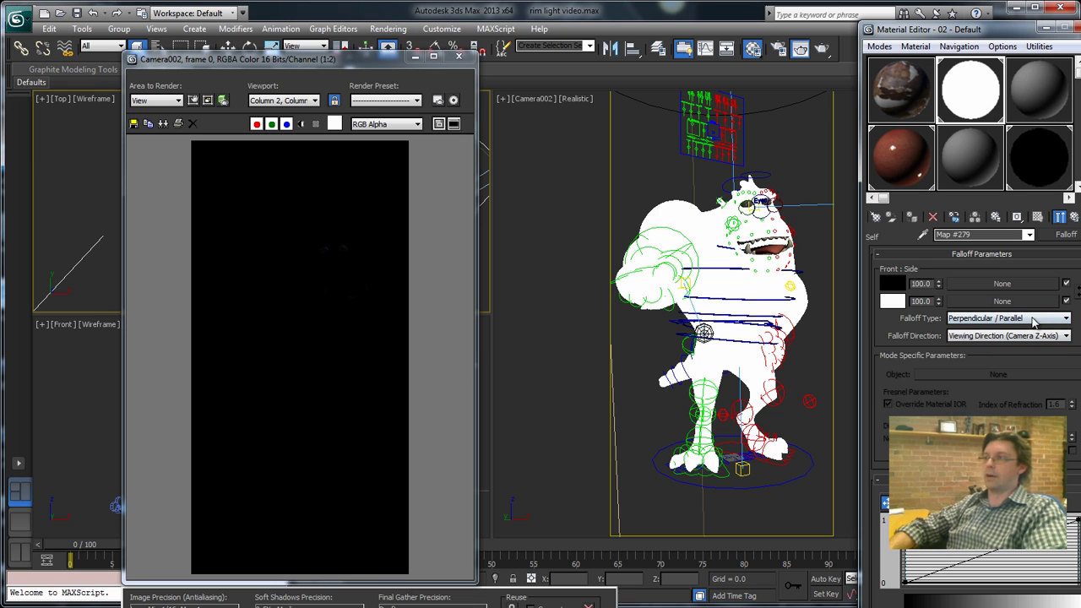
click(823, 52)
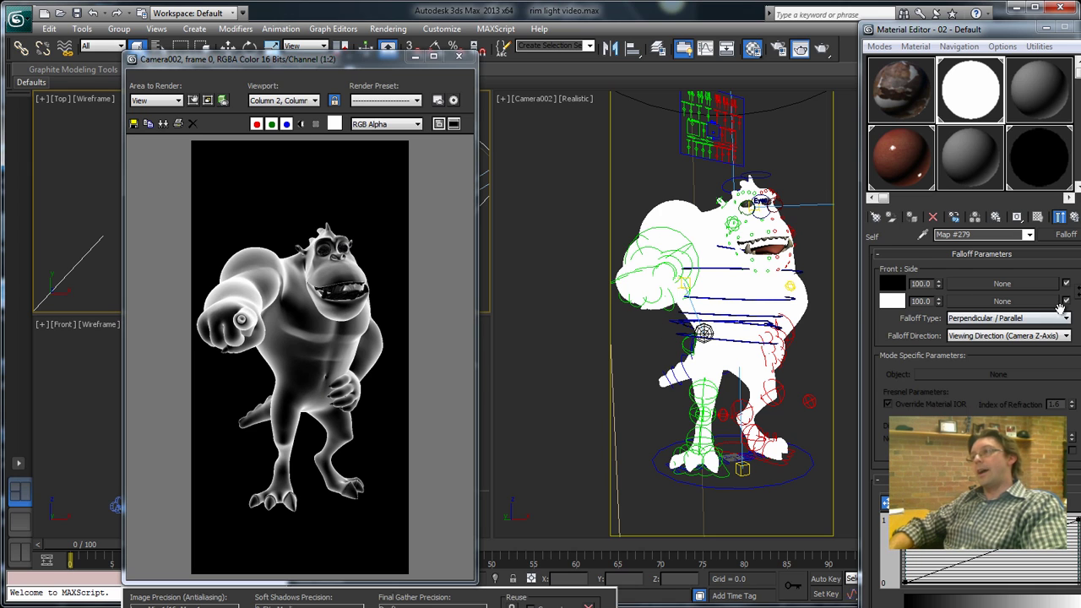
Set the falloff type to Fresnel and re-render the camera view.
click(1067, 328)
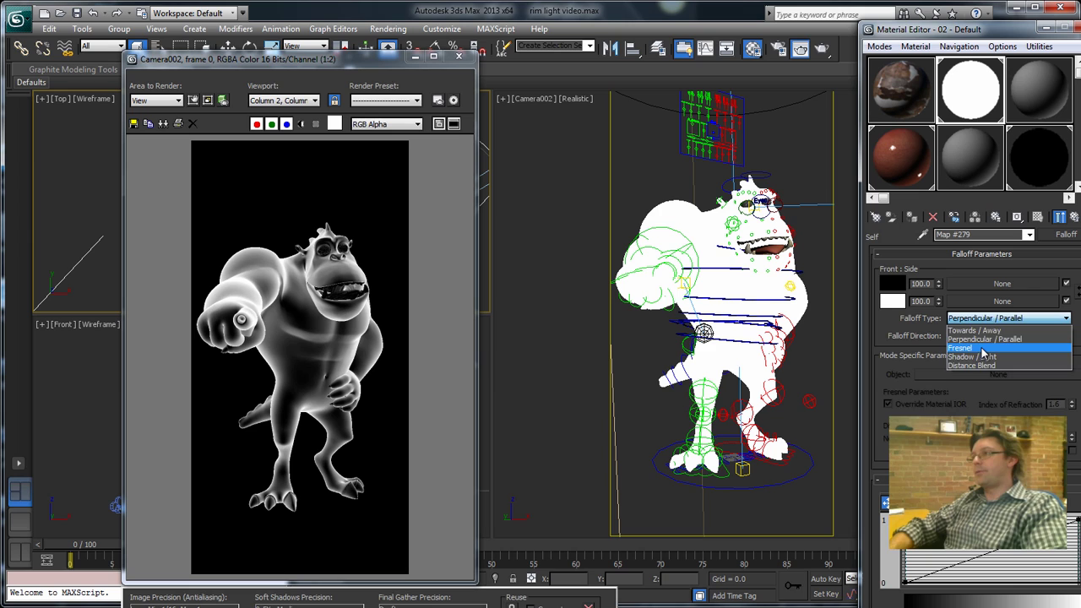
click(983, 348)
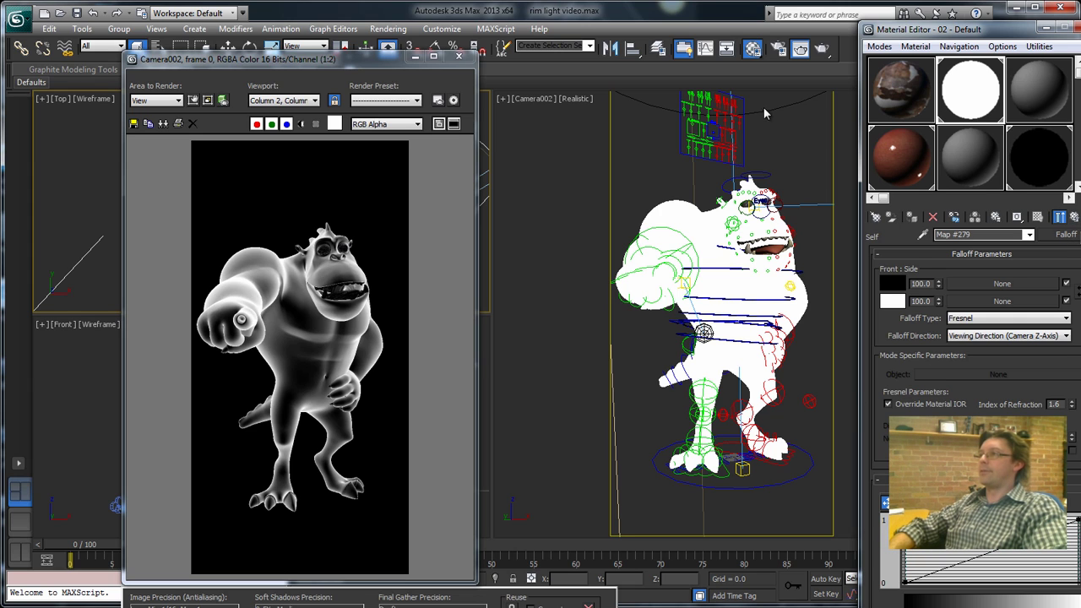
click(823, 49)
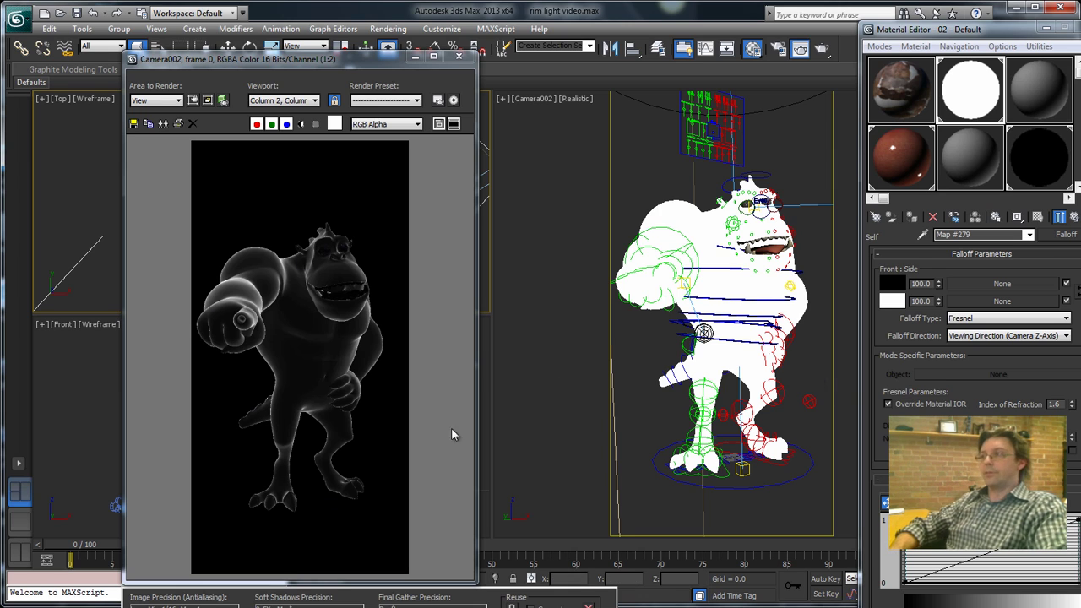
Set the falloff to Towards / Away with Object direction, using Point004 as the reference.
click(984, 320)
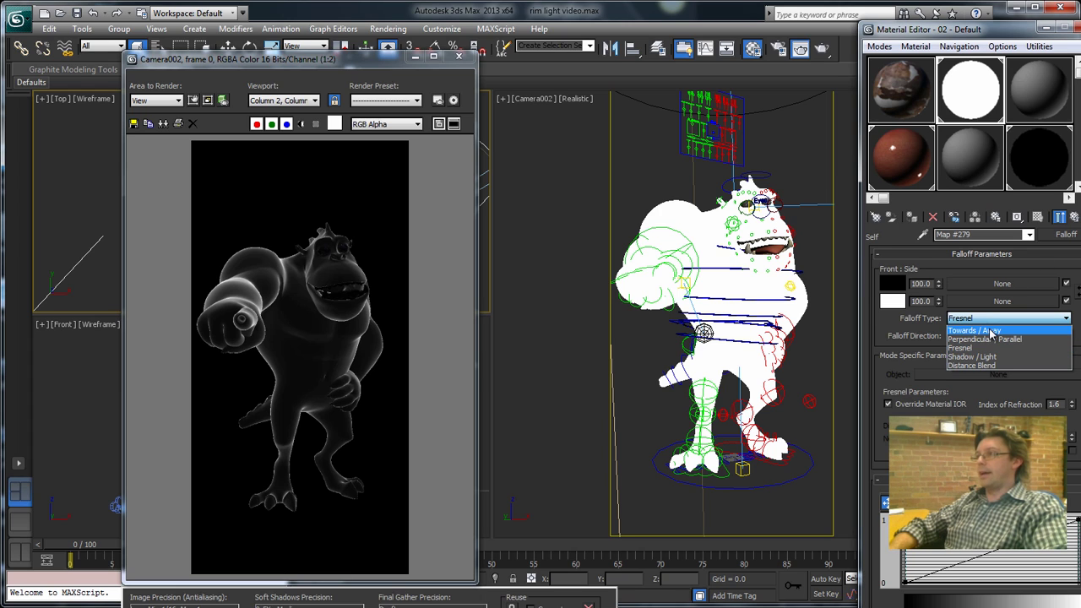
click(987, 331)
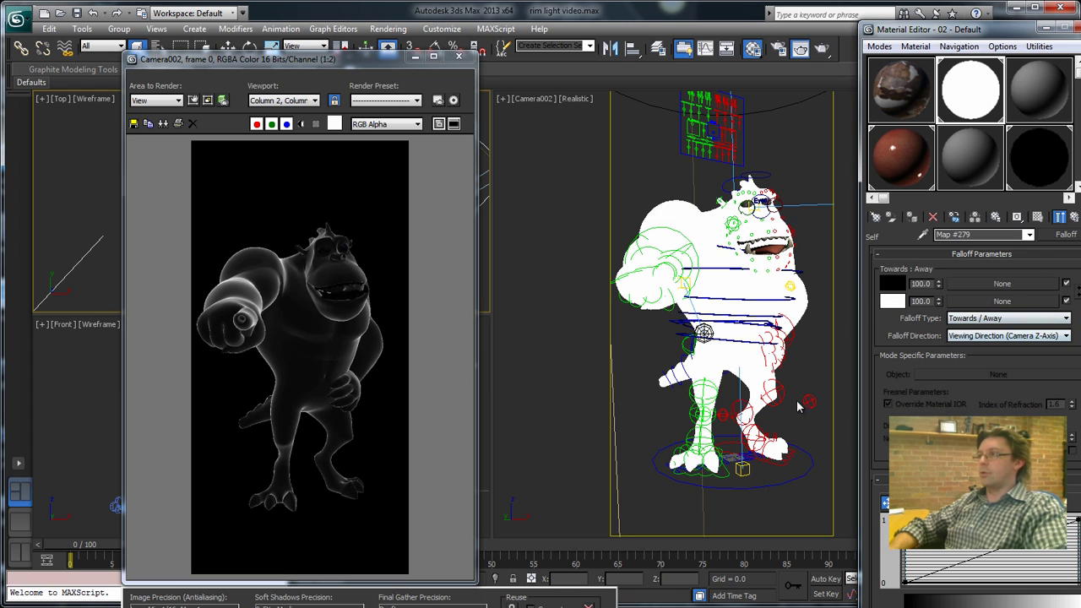
click(1005, 337)
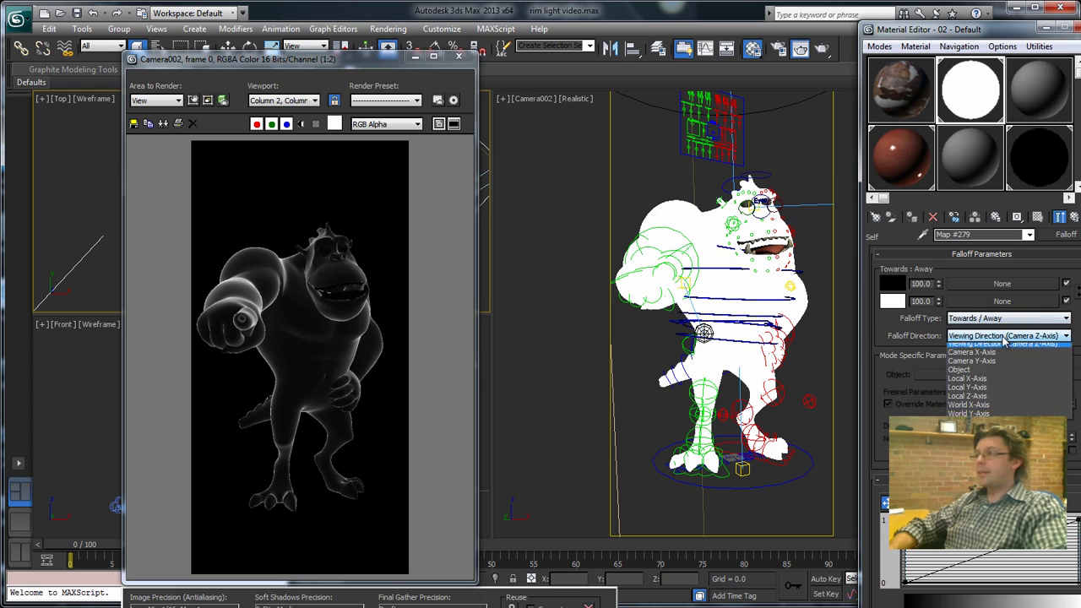
click(959, 369)
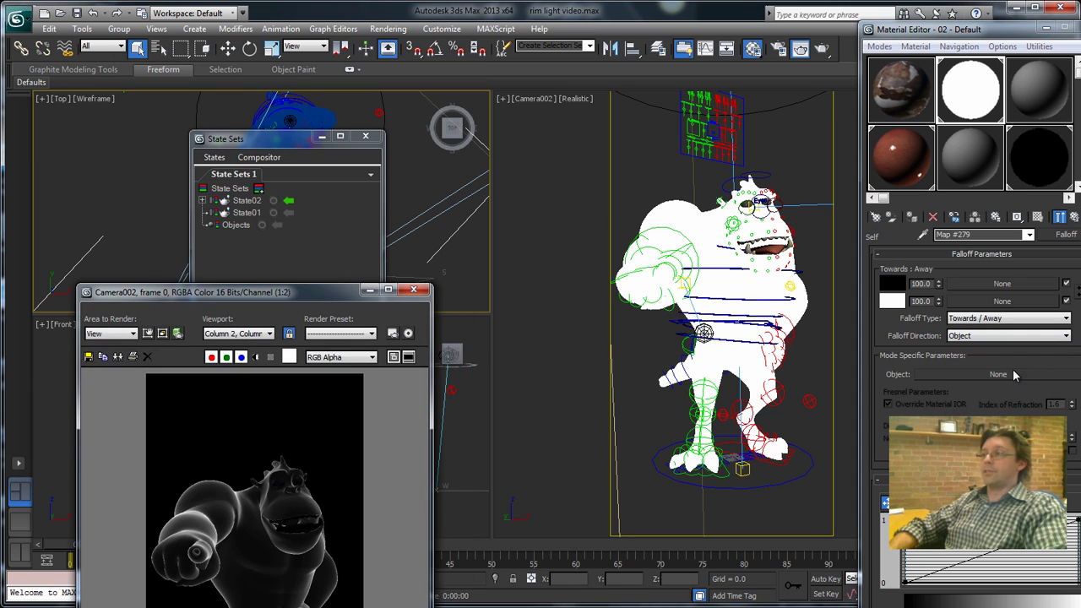
click(1014, 375)
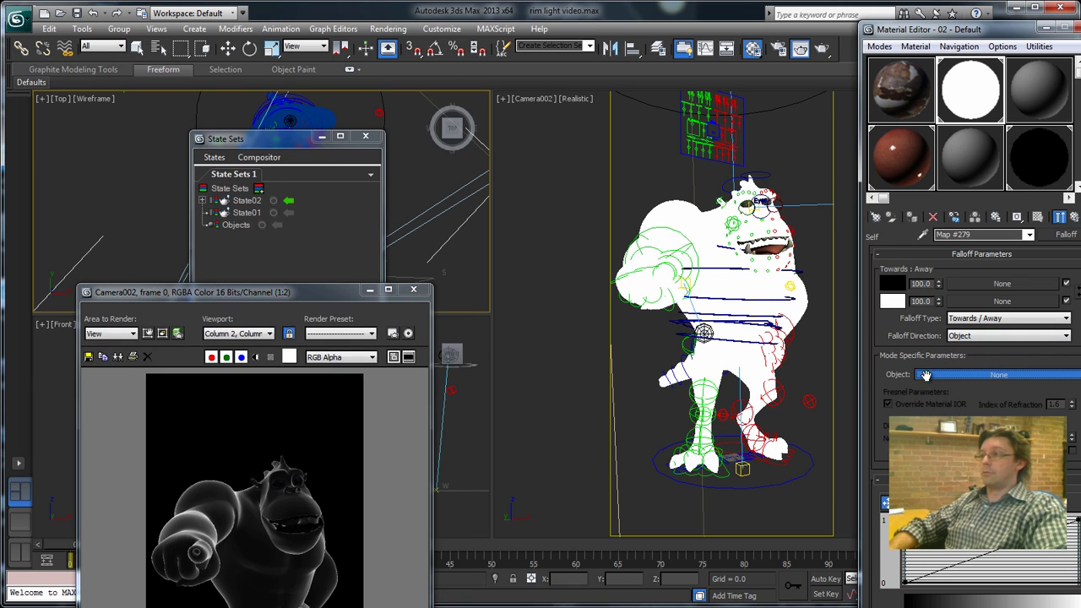
drag(266, 142, 494, 262)
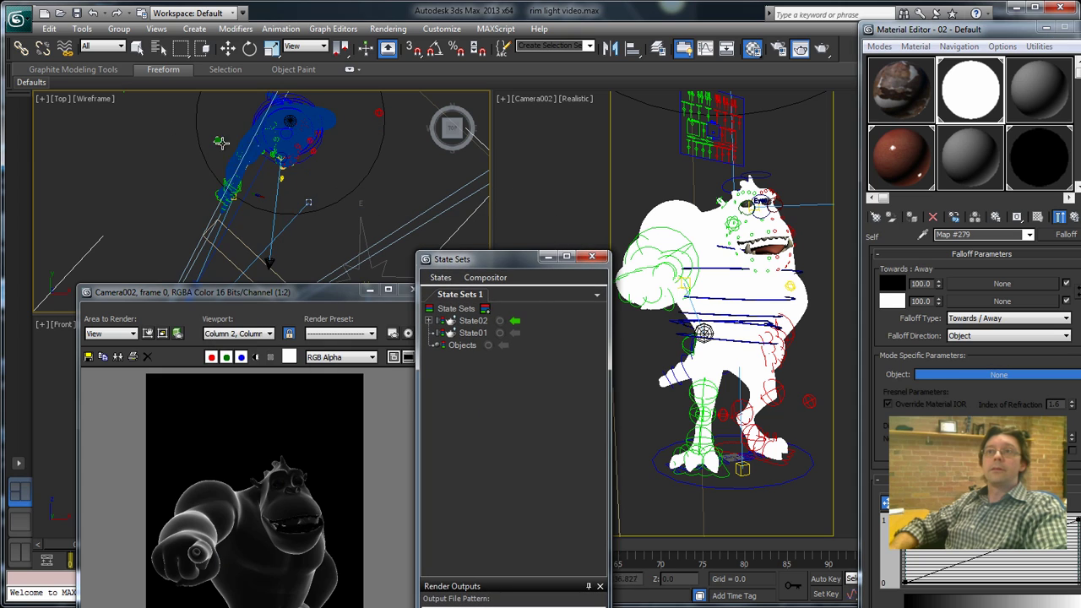
middle_drag(123, 84, 216, 135)
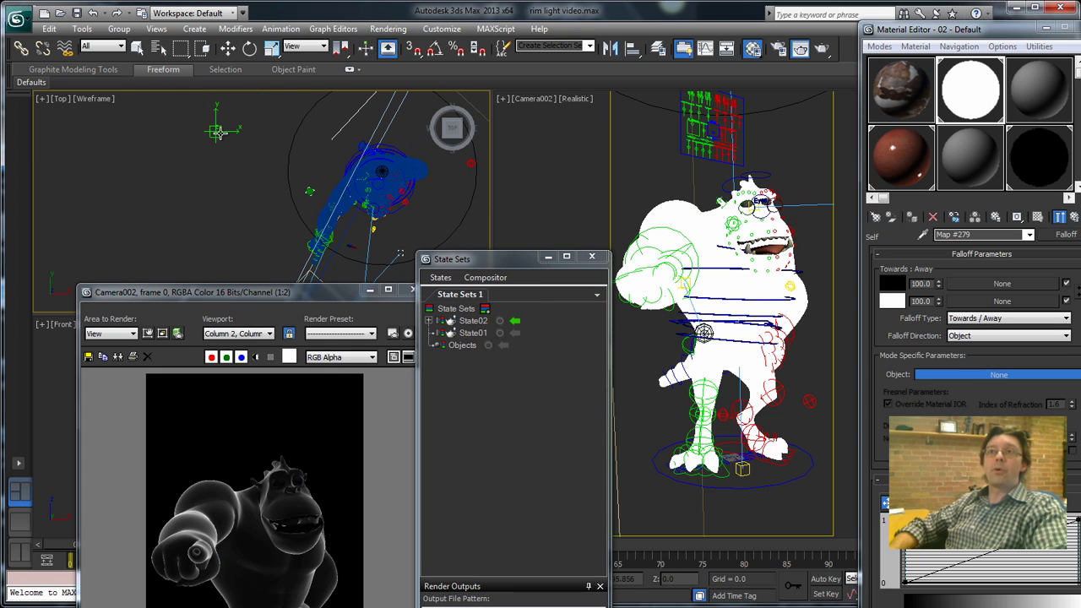
click(215, 136)
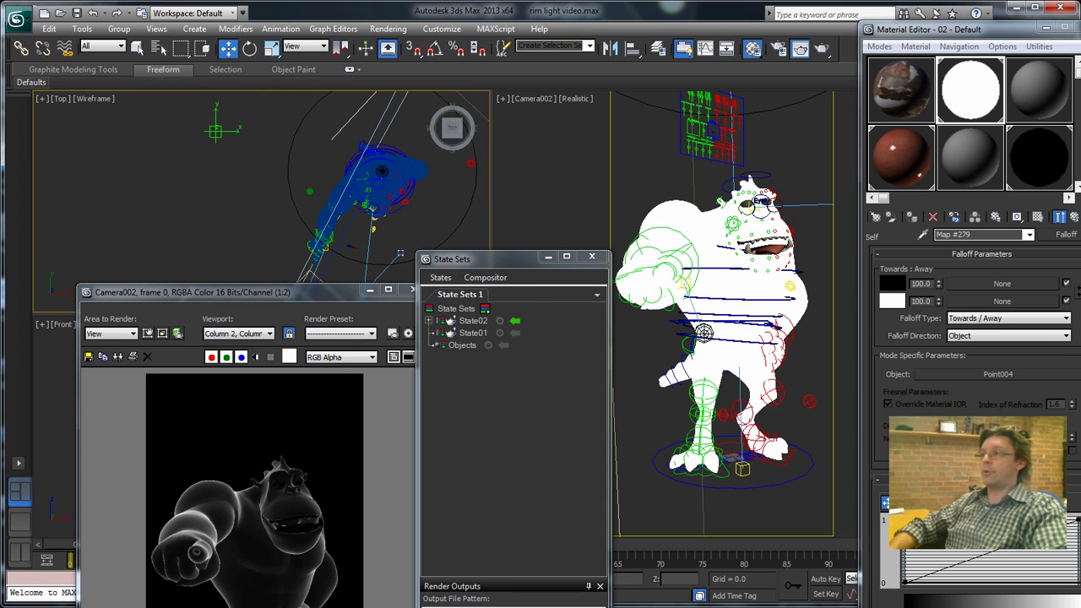
drag(278, 291, 254, 99)
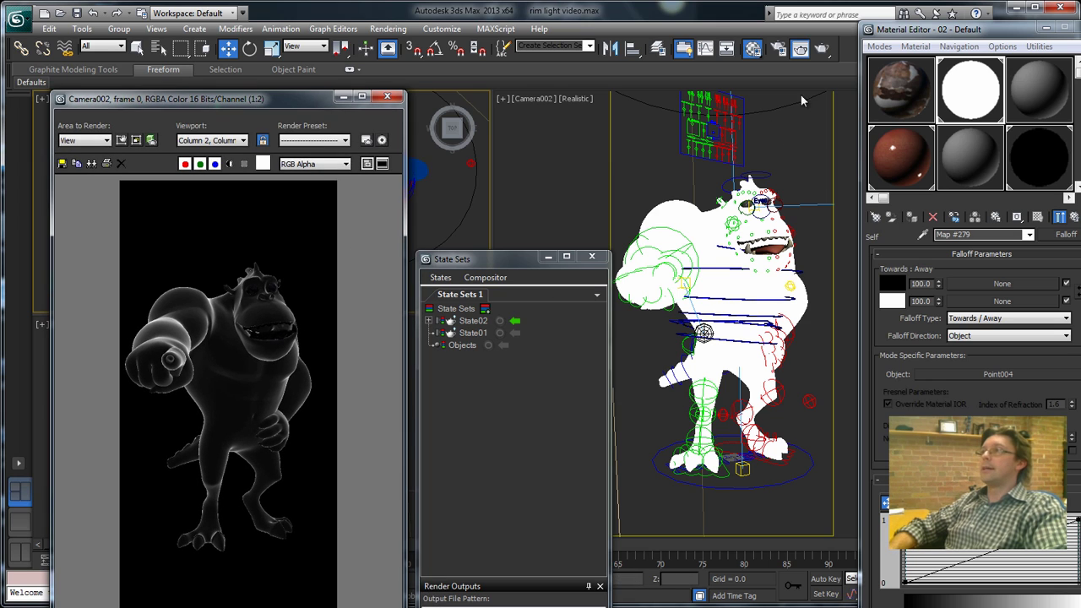
Render, swap the falloff's black and white colours, and sharpen the Mix Curve.
click(824, 51)
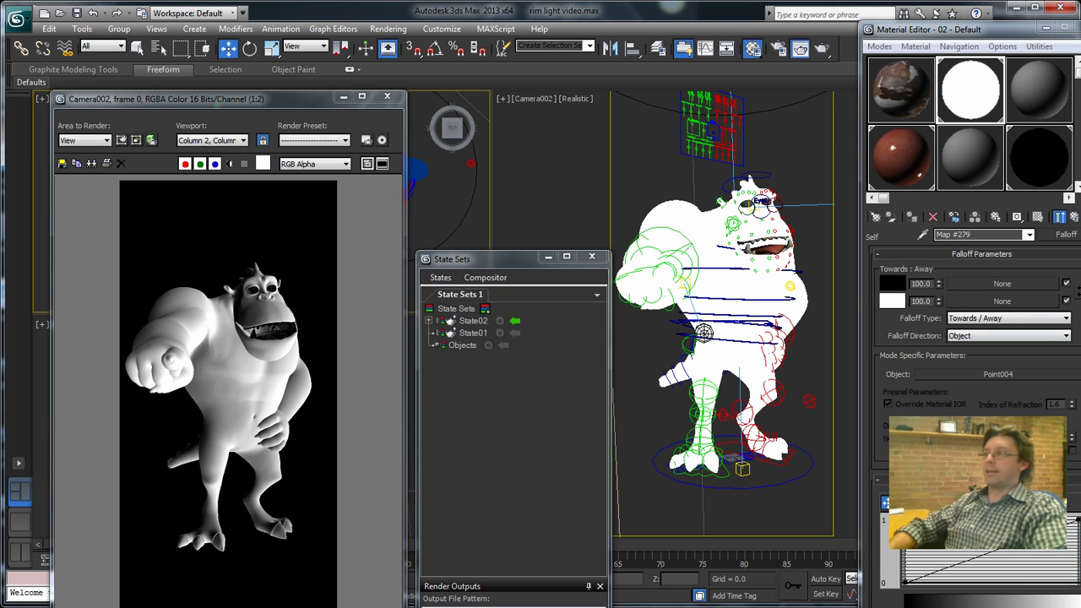
click(1077, 292)
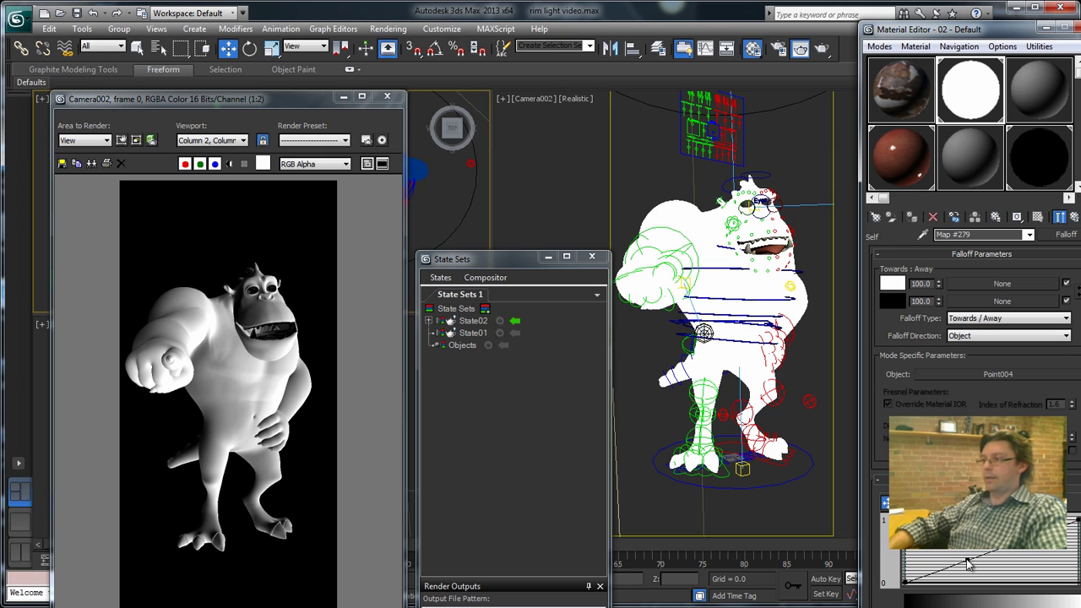
drag(968, 563, 1002, 596)
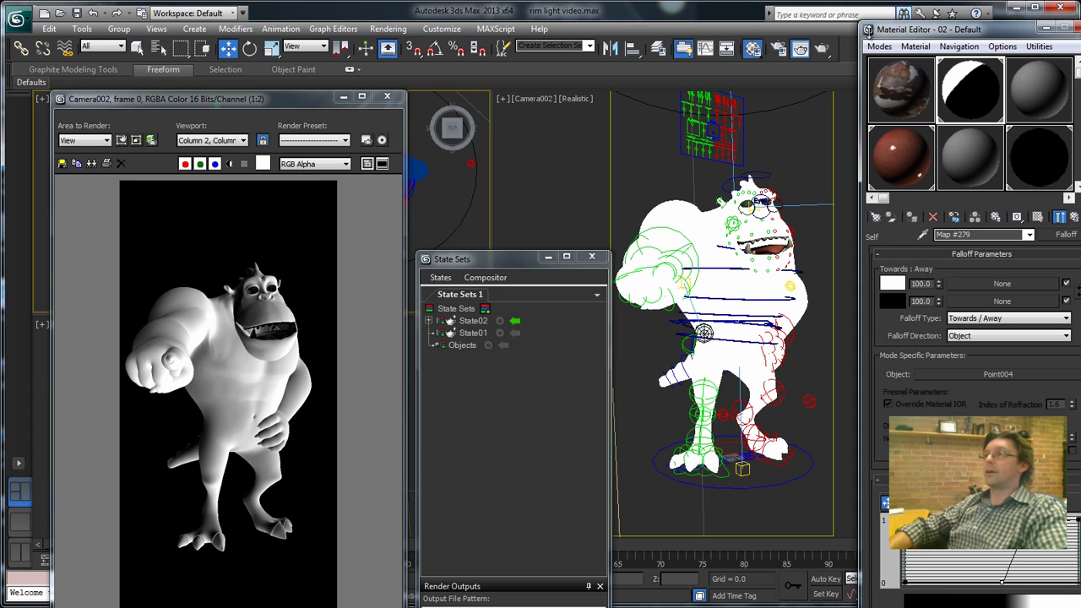
click(821, 49)
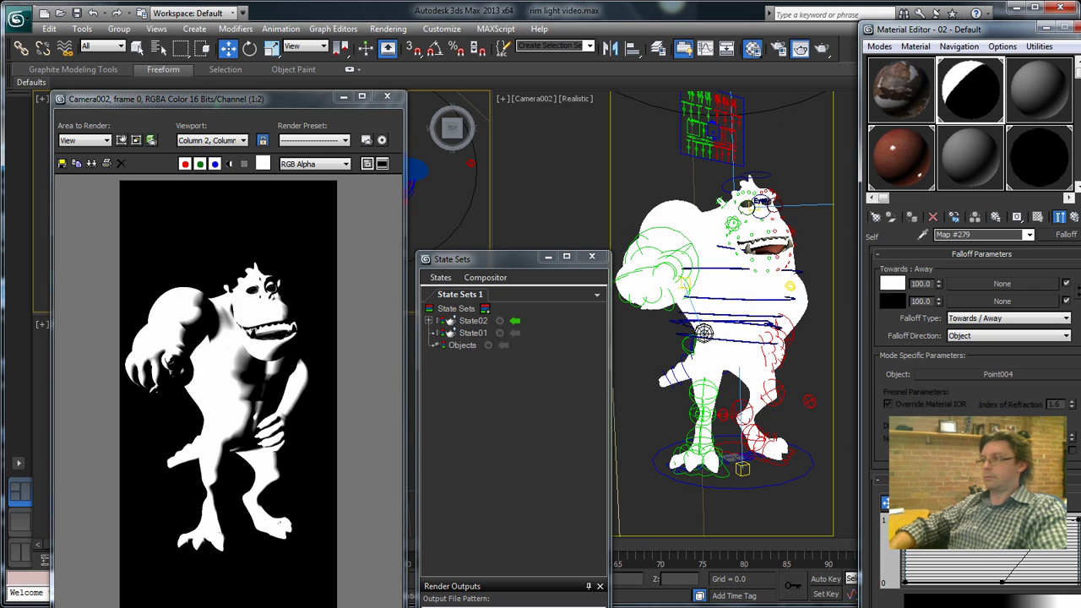
Fine-tune the Mix Curve's lower point, re-rendering after each adjustment.
drag(1002, 582, 1041, 584)
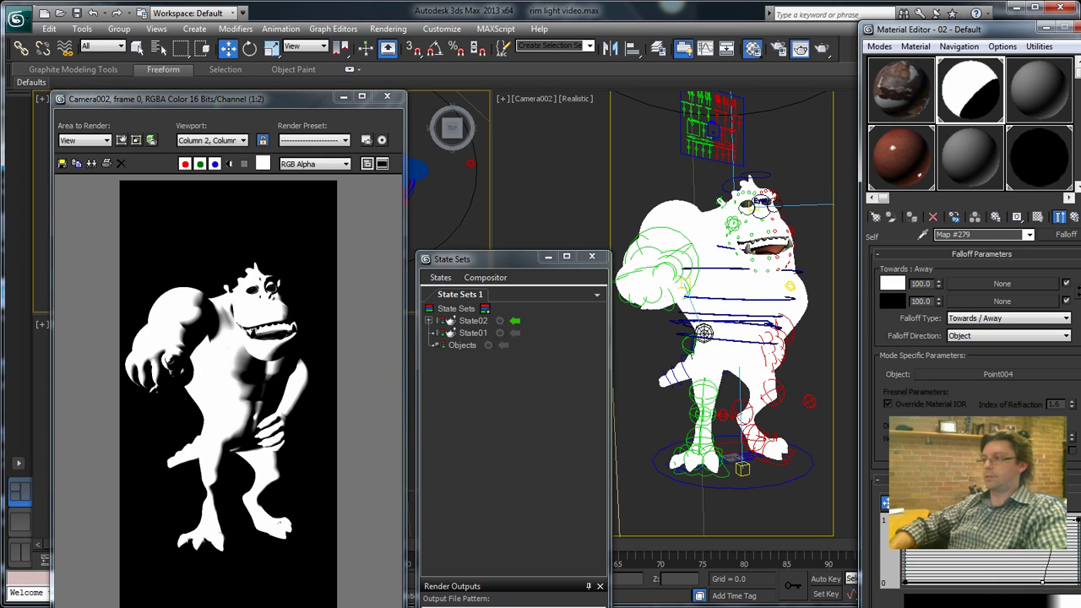
click(824, 49)
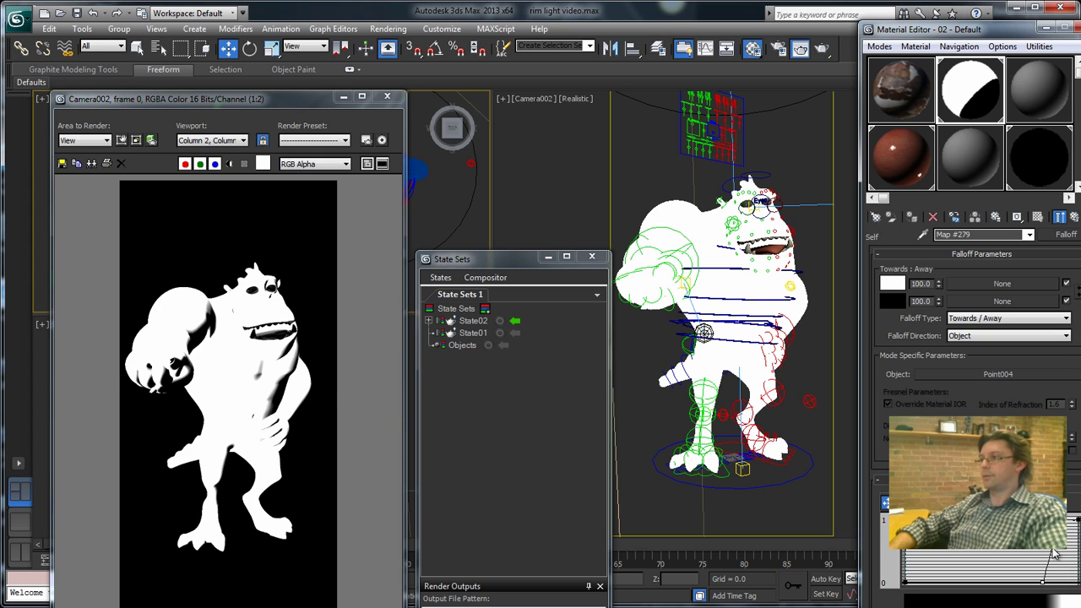
drag(1044, 581, 928, 581)
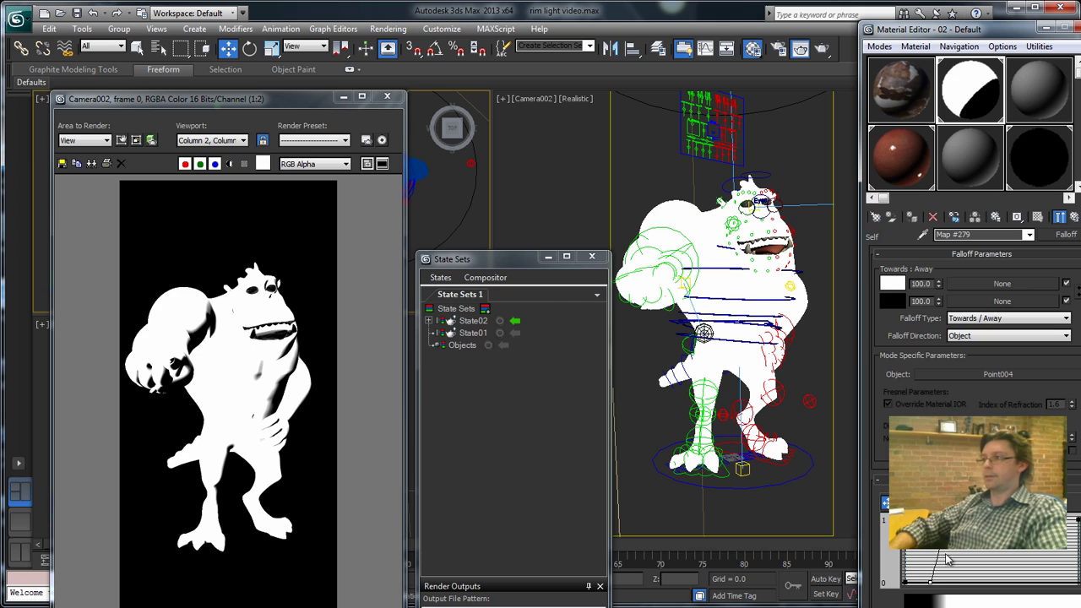
click(822, 50)
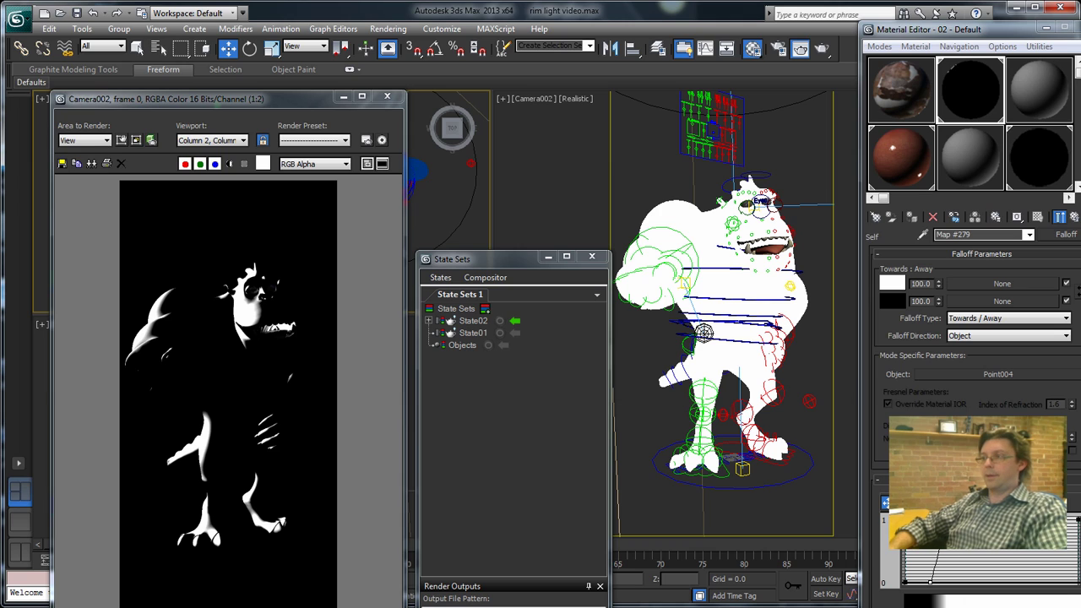
mouse_move(937, 581)
mouse_down()
mouse_move(952, 573)
mouse_move(948, 582)
mouse_up()
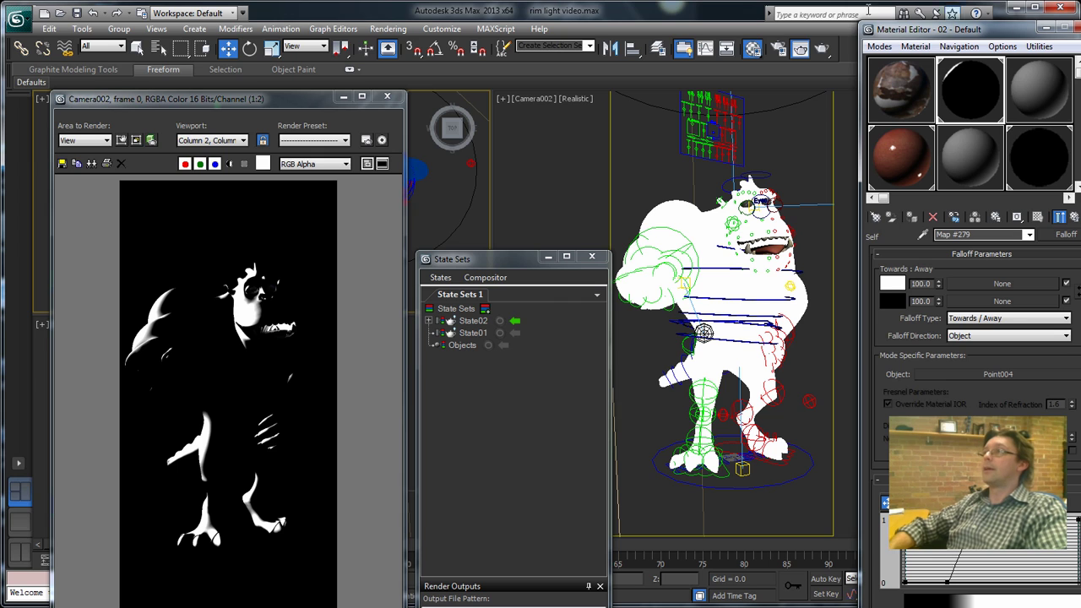
click(824, 50)
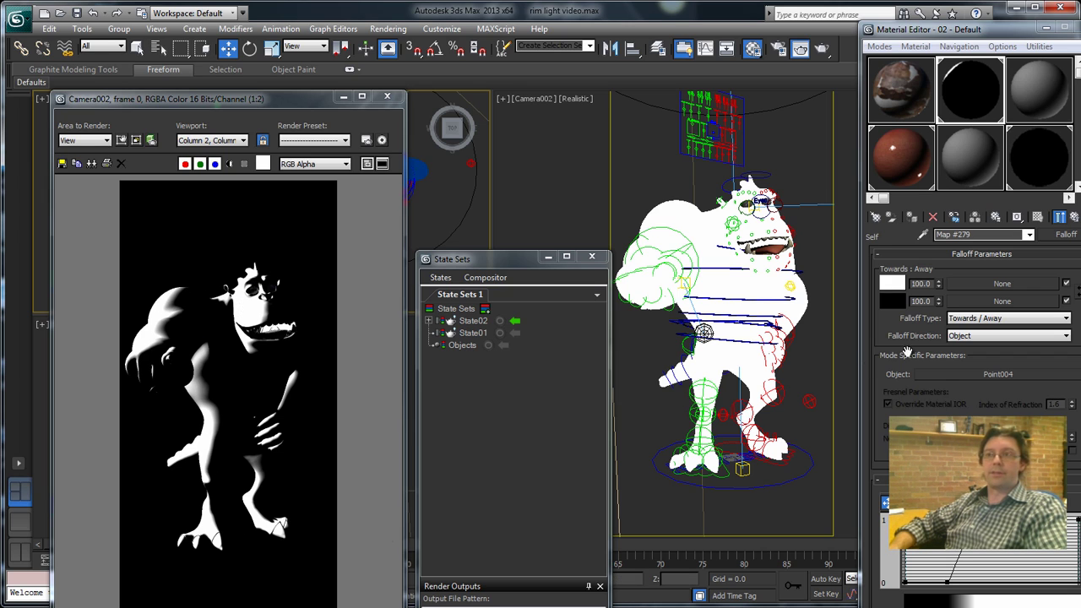
Nest a Fresnel-type Falloff map in the white falloff colour and render the faint rim result.
click(992, 284)
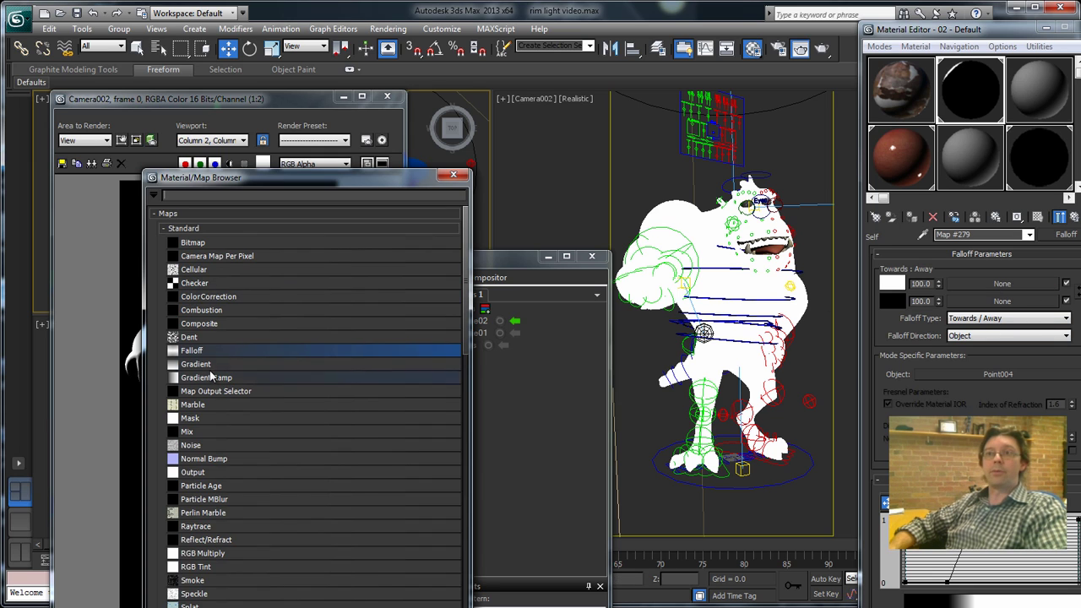
double_click(217, 350)
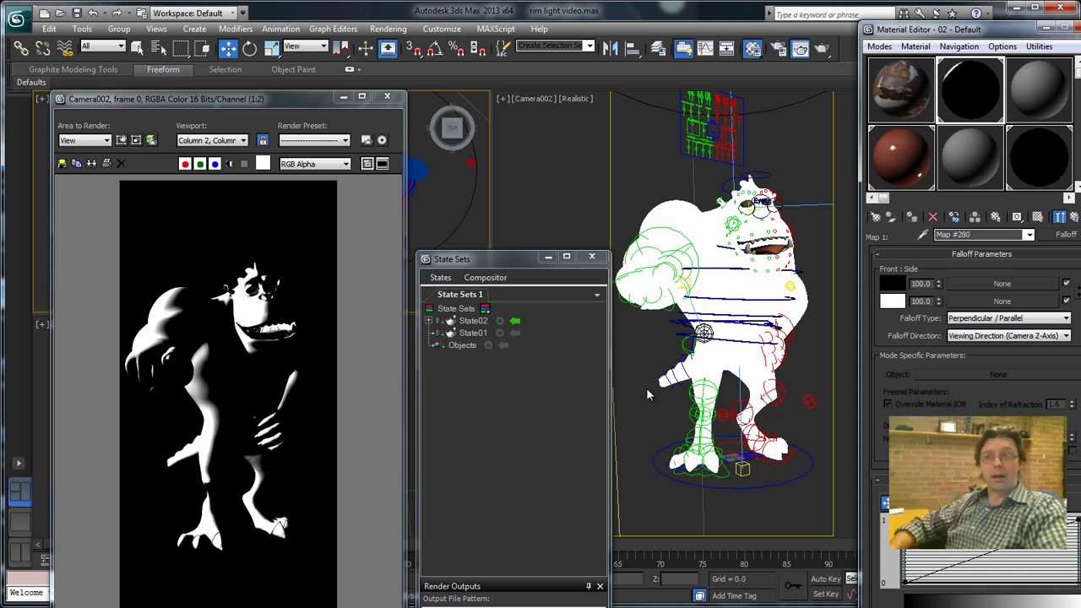
click(1026, 326)
click(1001, 348)
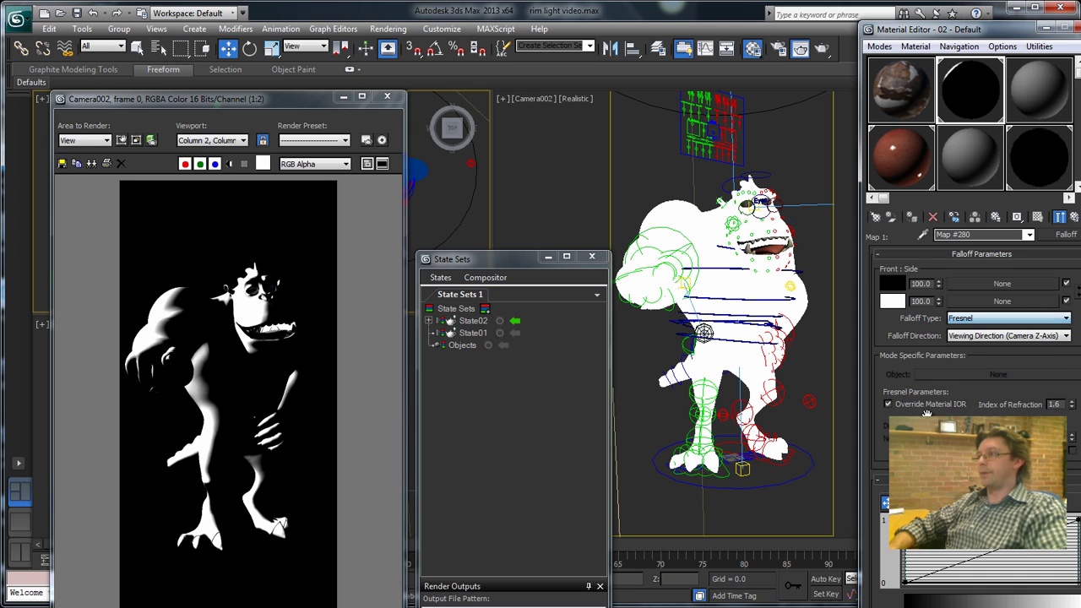
click(822, 51)
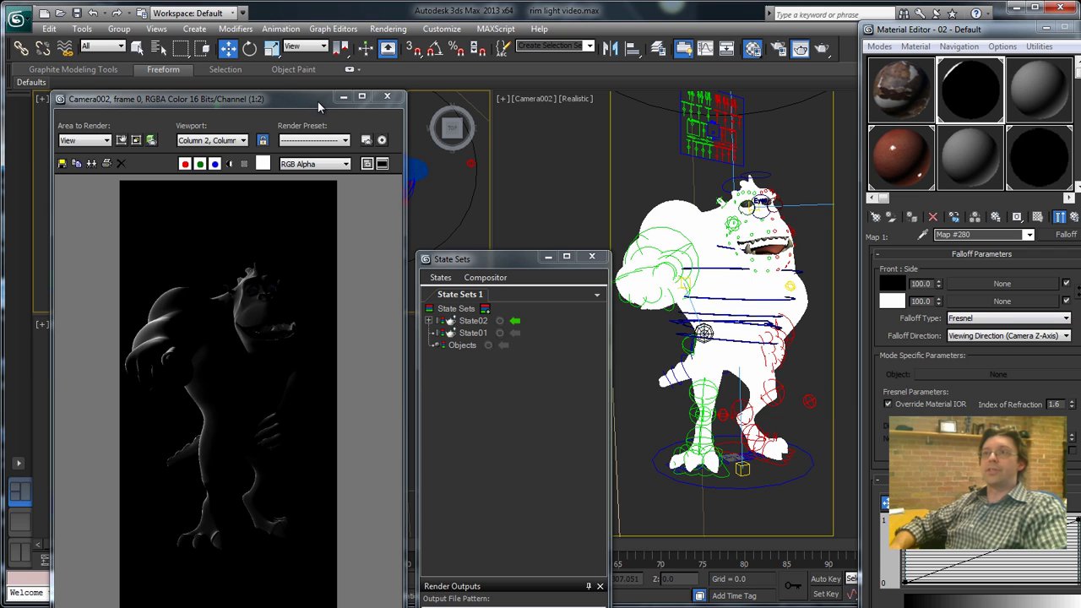
Close the State Sets panel and reposition the render window.
drag(321, 99, 276, 160)
click(592, 256)
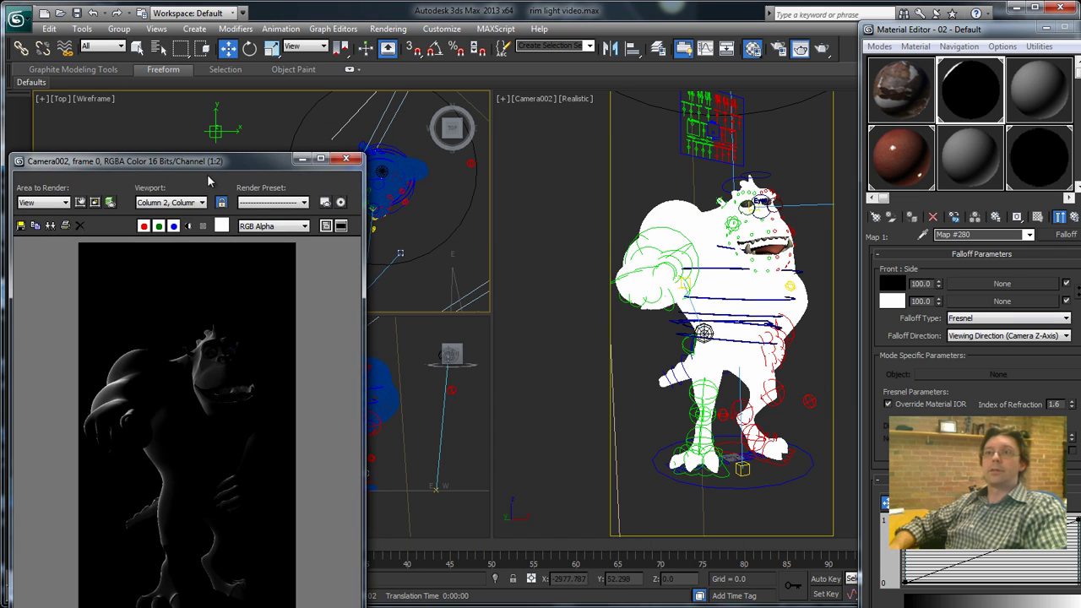
drag(207, 161, 641, 289)
Raise the point helper up and right in the Front viewport, then re-render Camera002.
click(217, 133)
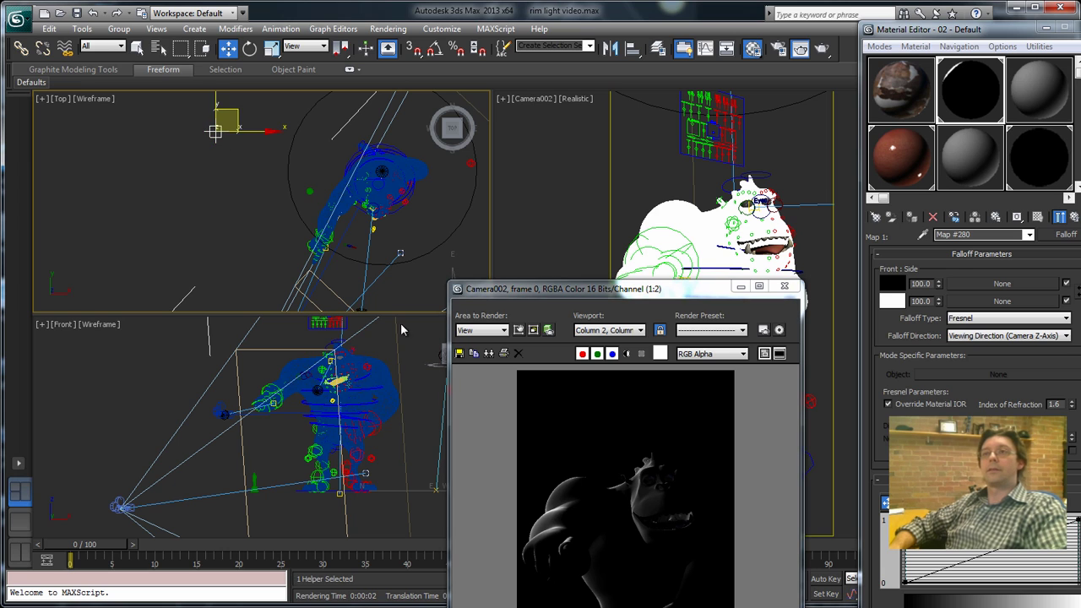
scroll(203, 384, down, 3)
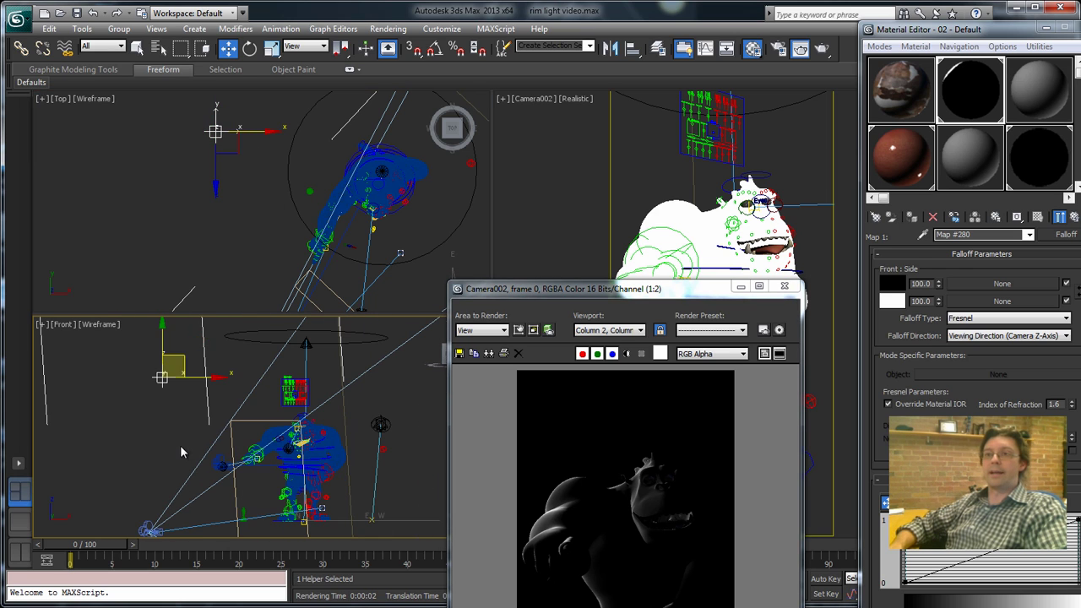
drag(192, 352, 283, 321)
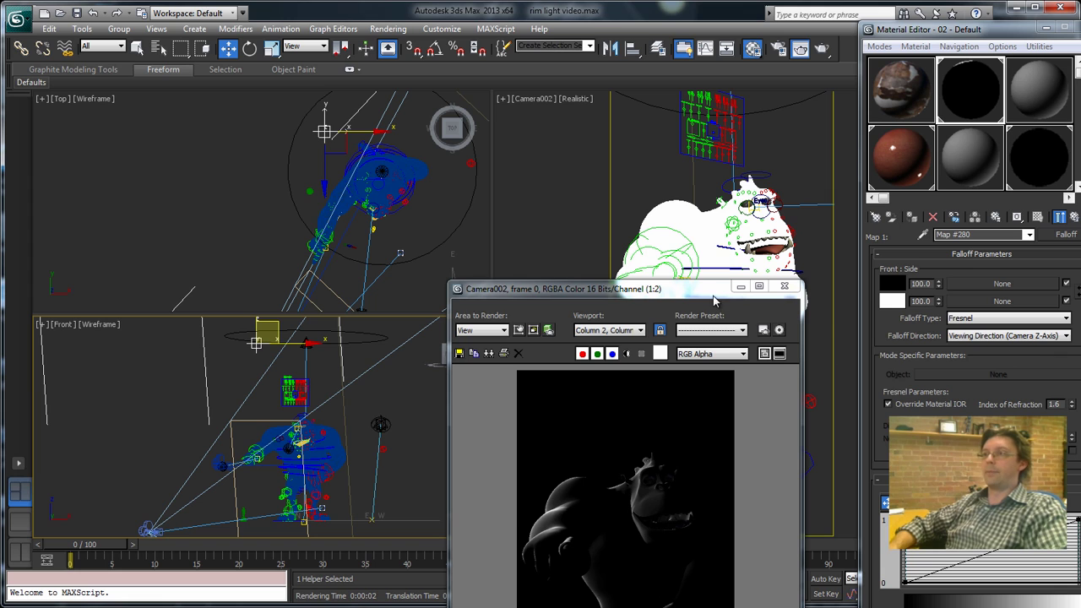
drag(714, 289, 495, 155)
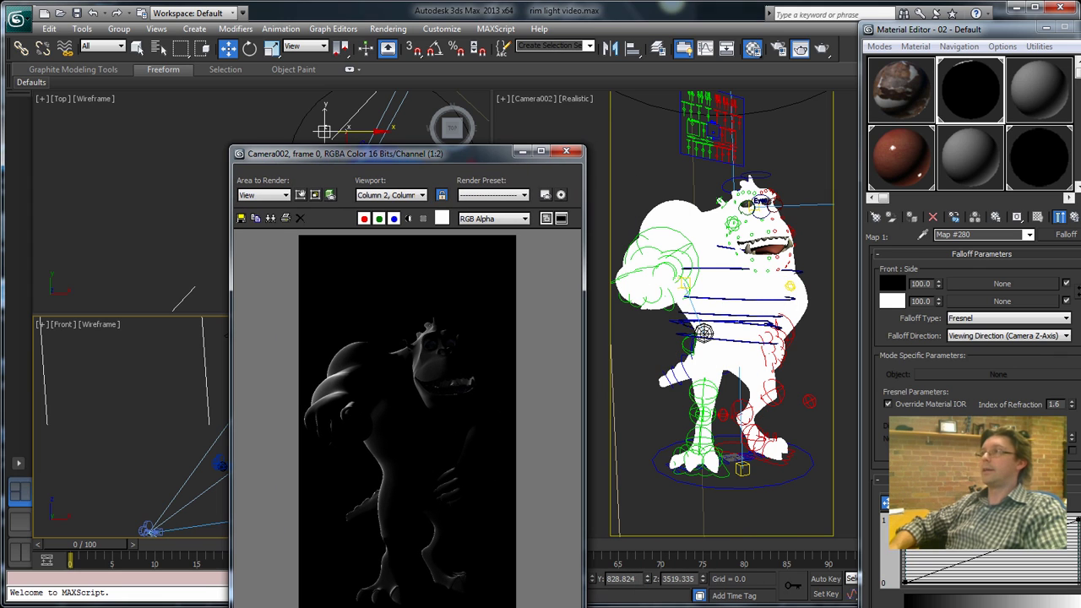
click(823, 49)
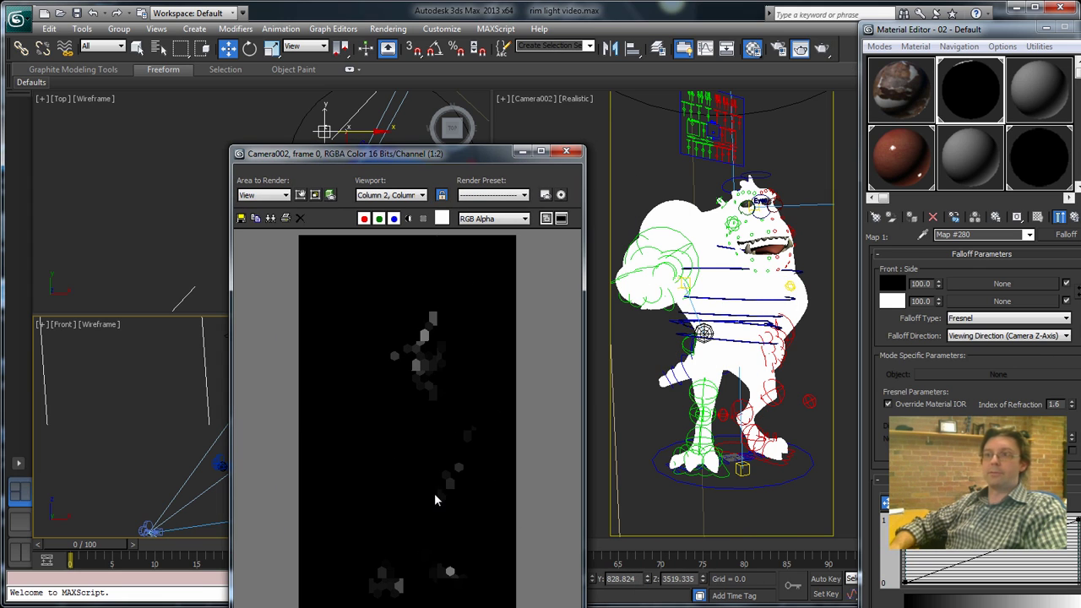